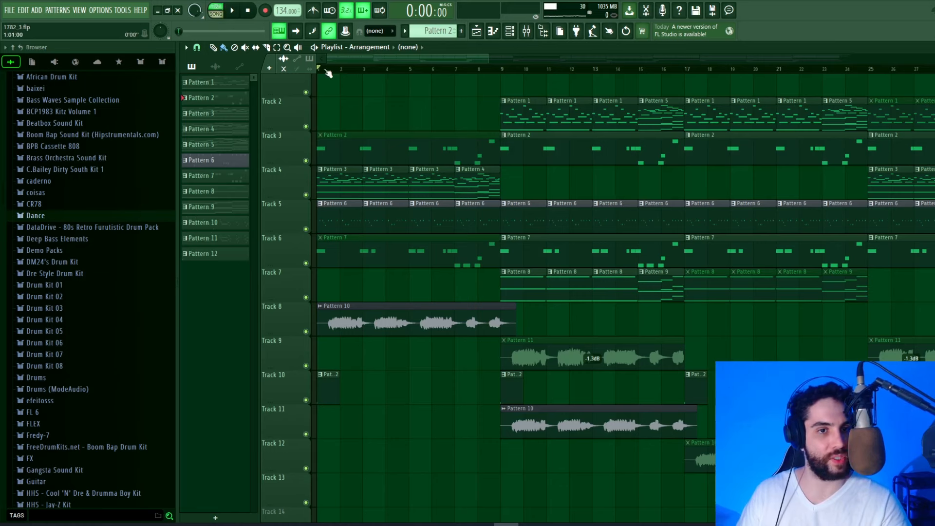
Play the arrangement's opening bars from the start, stop playback and close the playlist.
key(space)
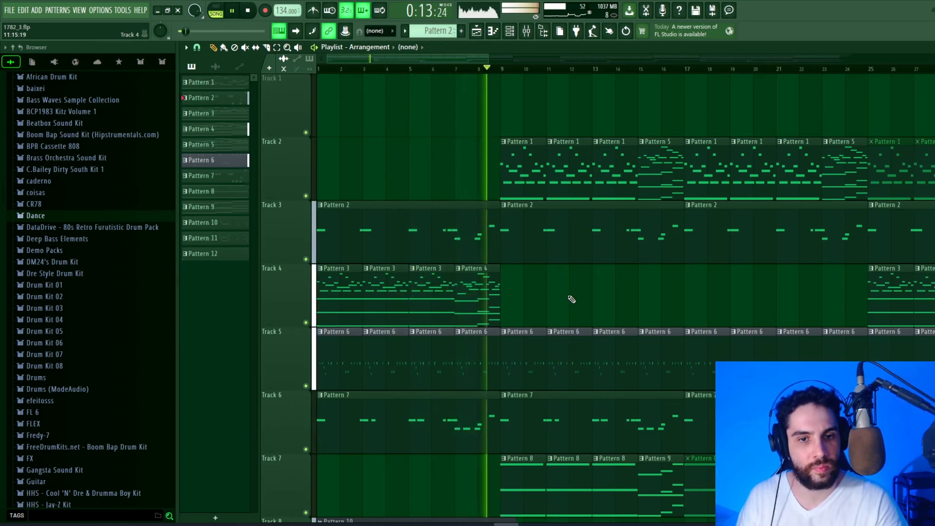
key(space)
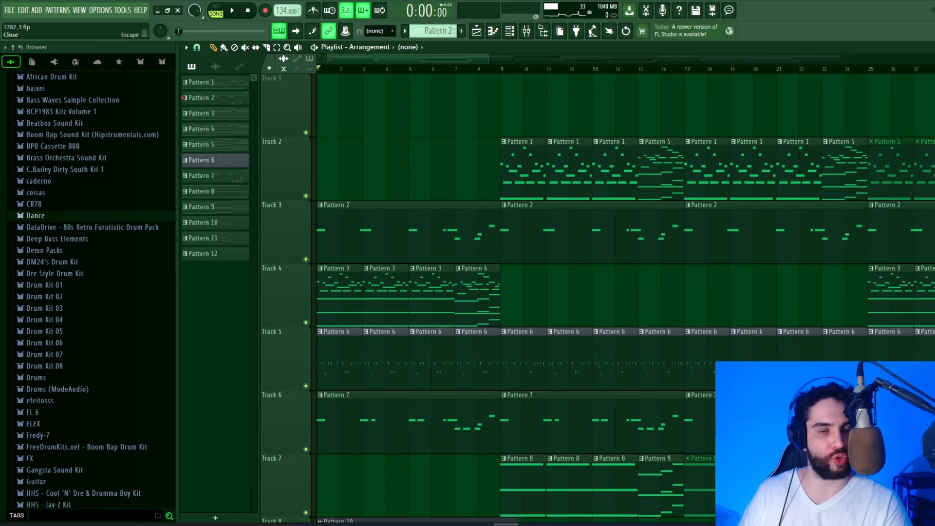
click(934, 47)
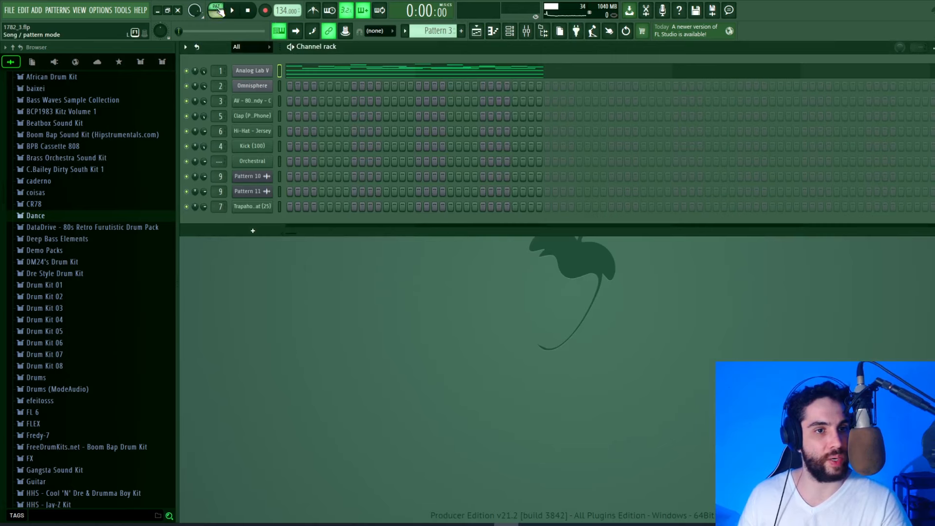
Play Pattern 3 and view its Analog Lab V notes in the piano roll, closing the piano roll at the end.
key(space)
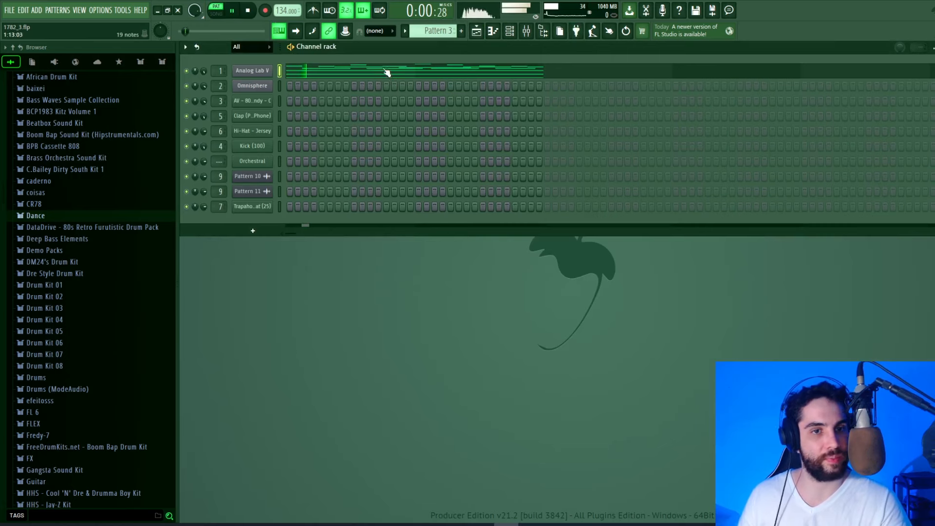
click(385, 73)
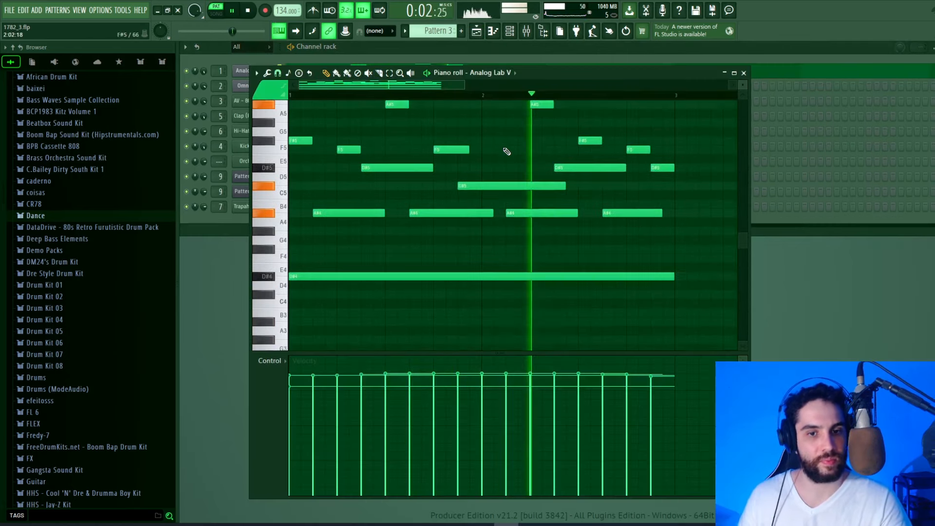
scroll(507, 151, up, 2)
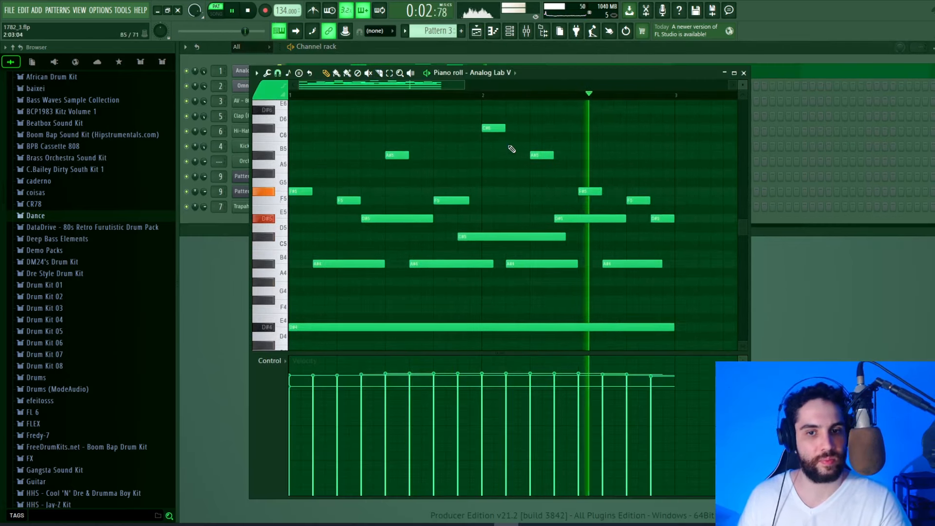
key(space)
click(744, 73)
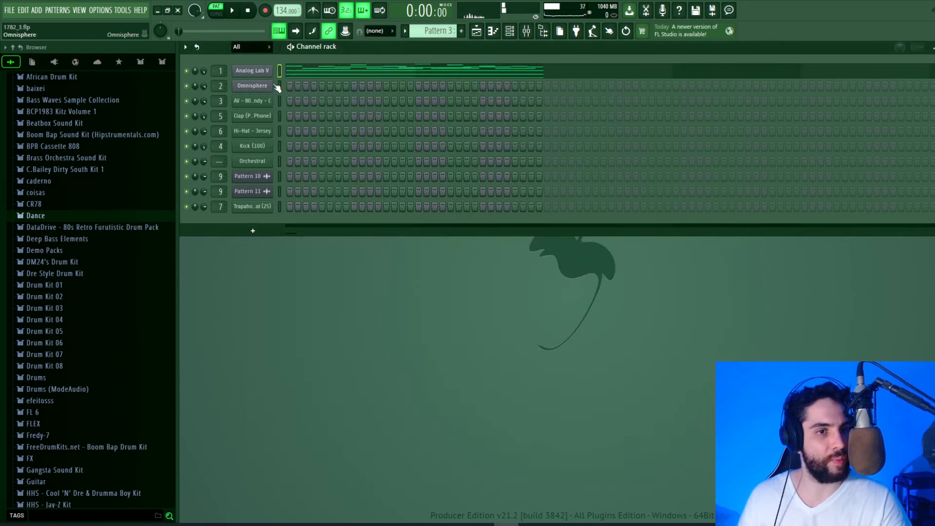
Open the Analog Lab V plugin, browse its full instrument list to the Piano Grand and Piano Upright entries, and close it.
click(265, 72)
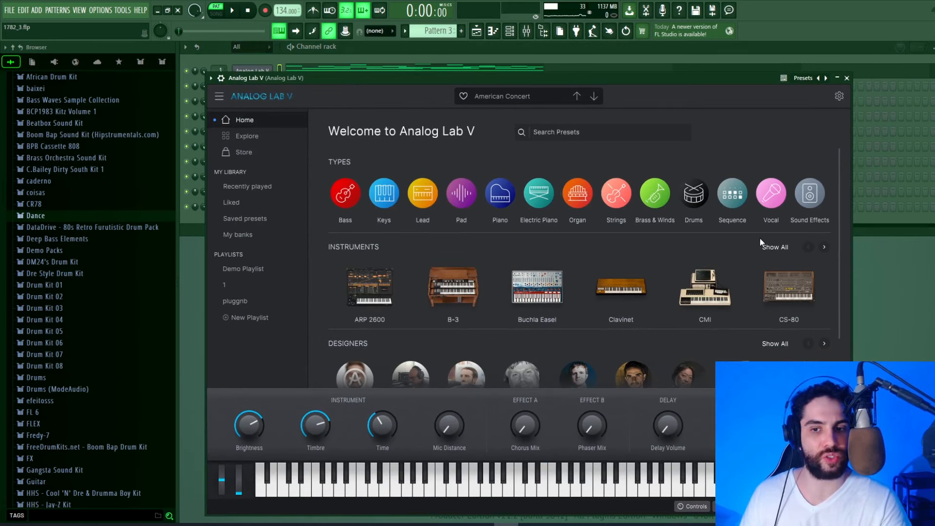
click(770, 247)
scroll(516, 260, down, 5)
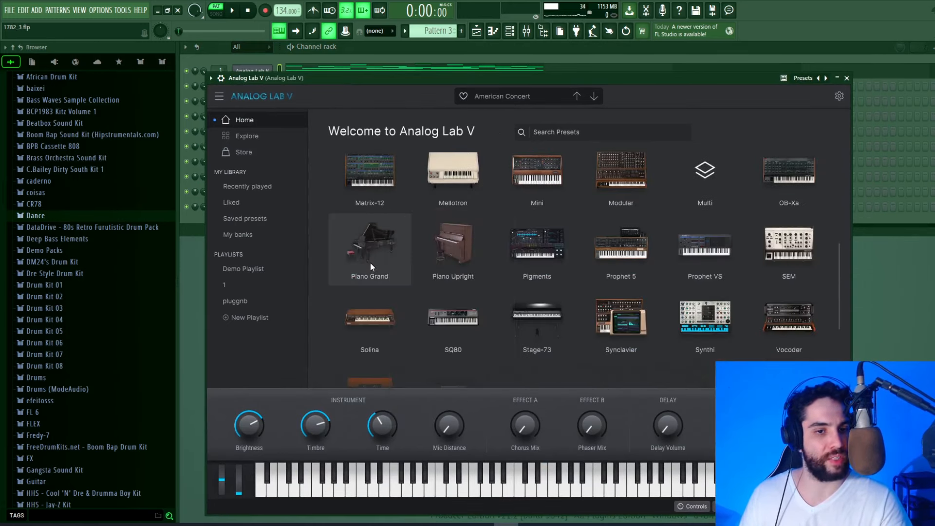
mouse_move(370, 266)
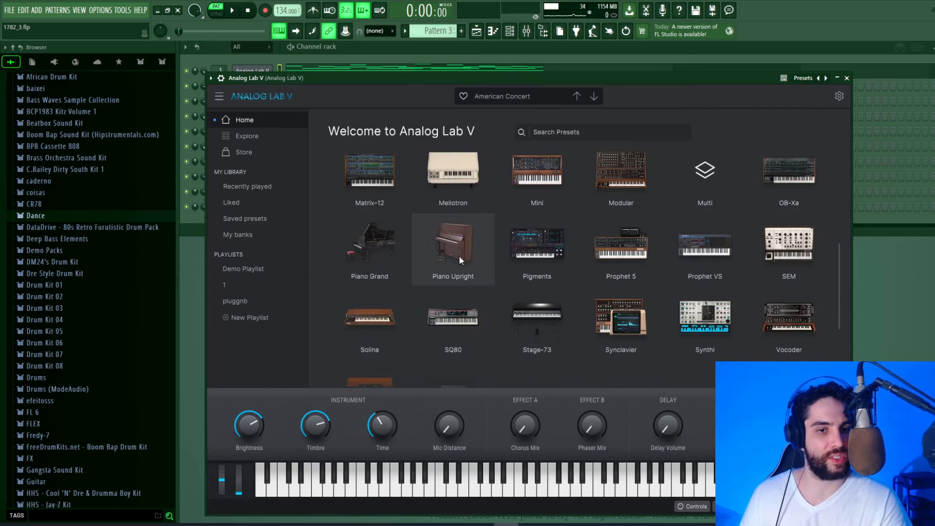
mouse_move(458, 258)
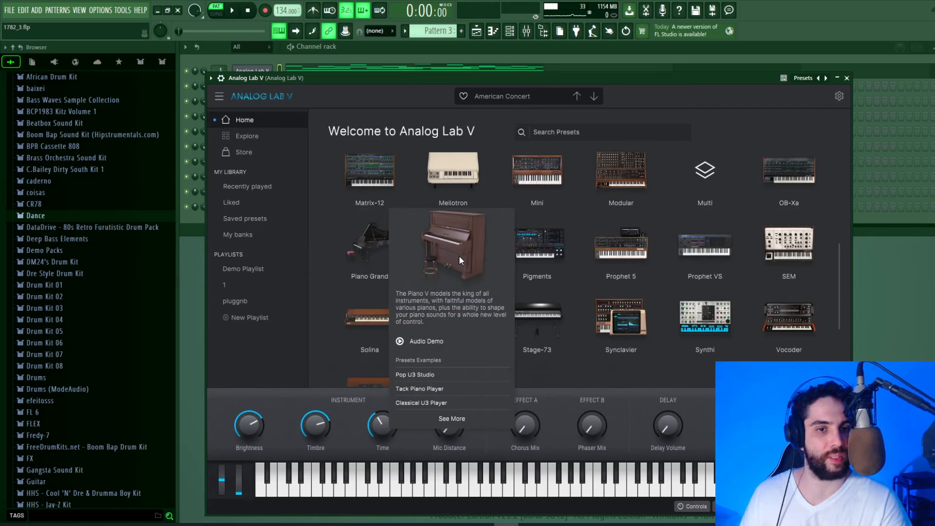
click(847, 78)
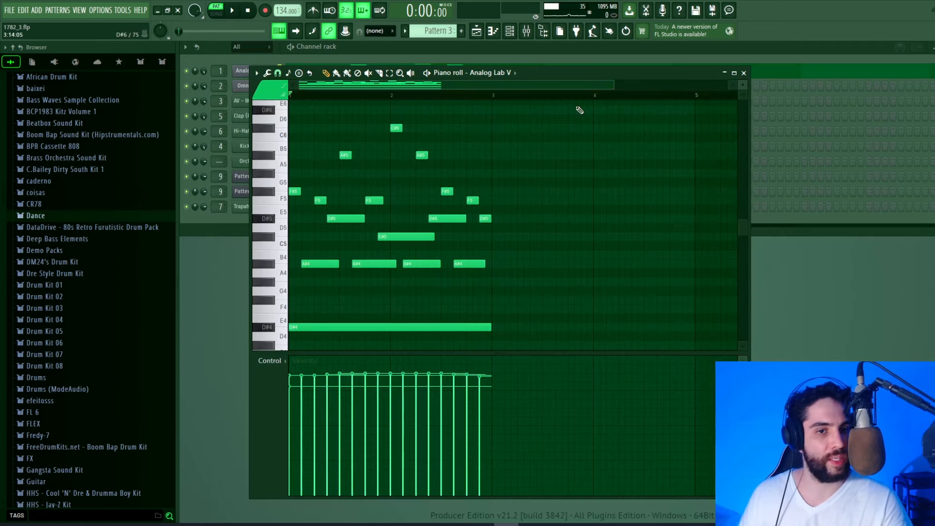
Play back the Pattern 3 melody in the piano roll and check the scale highlighting options.
key(space)
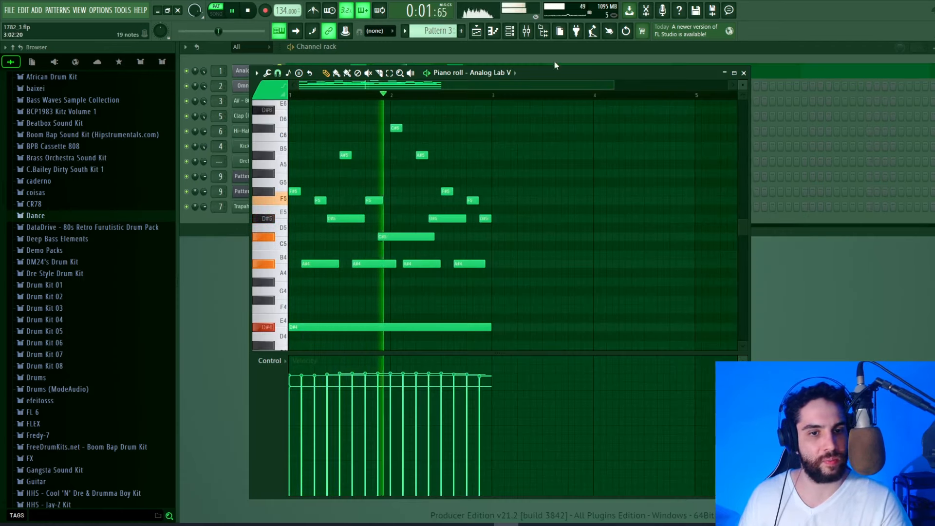
key(space)
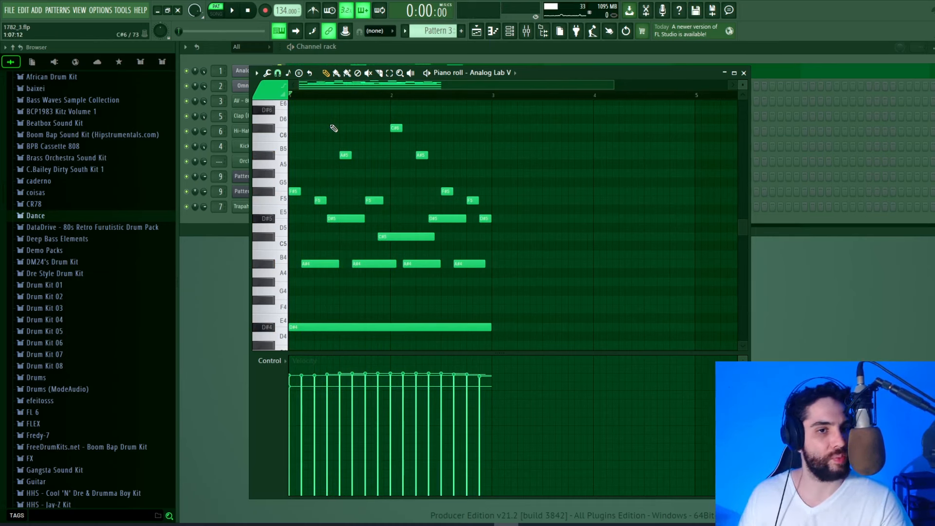
click(289, 74)
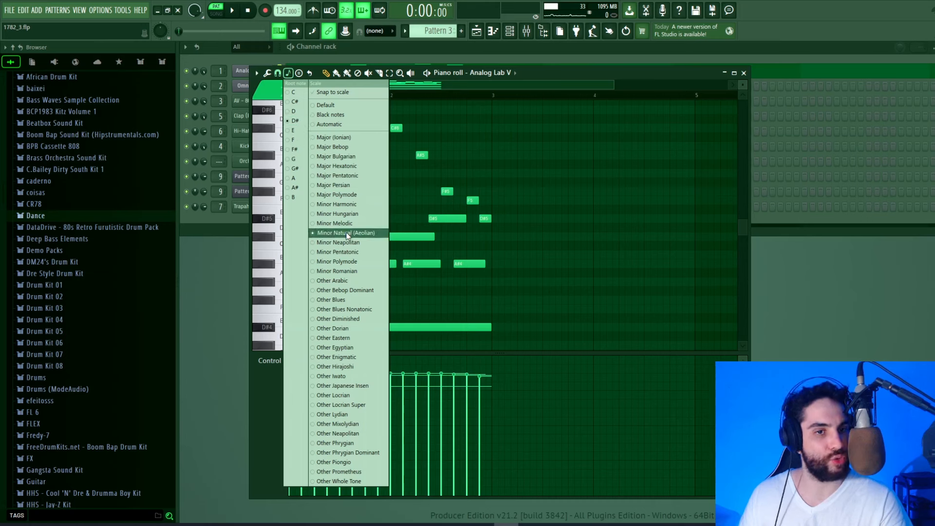
Place a descending run of short notes on B5, A#5, G#5, F#5, F5 and D#5, starting around bar 3 after the melody.
click(493, 146)
click(509, 155)
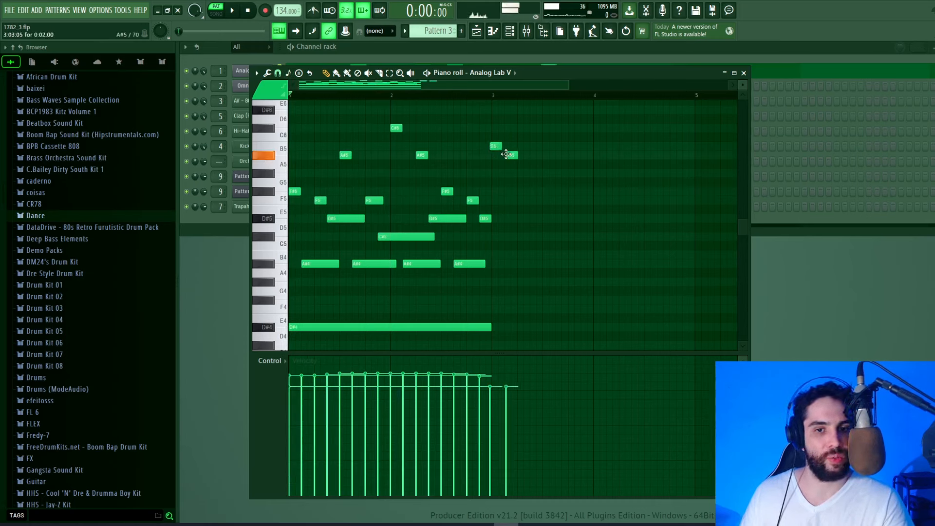
click(536, 173)
click(559, 191)
click(572, 200)
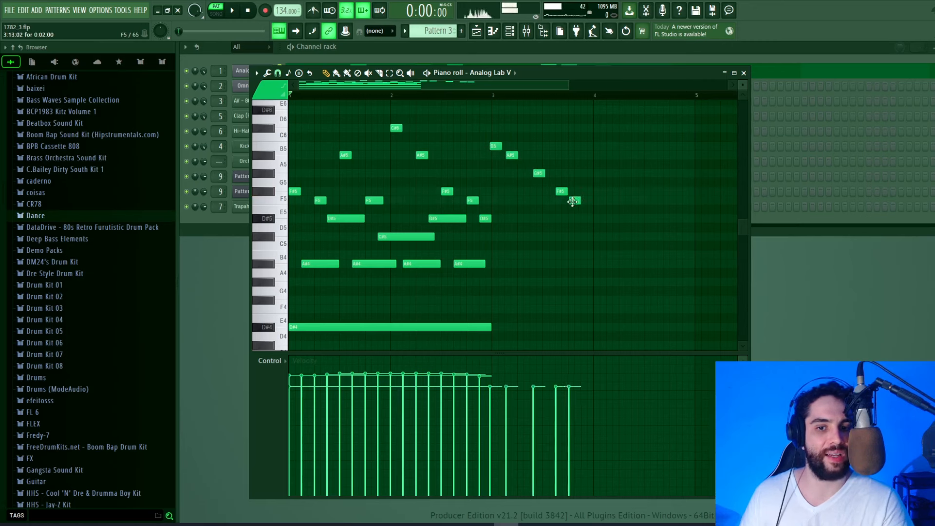
click(592, 220)
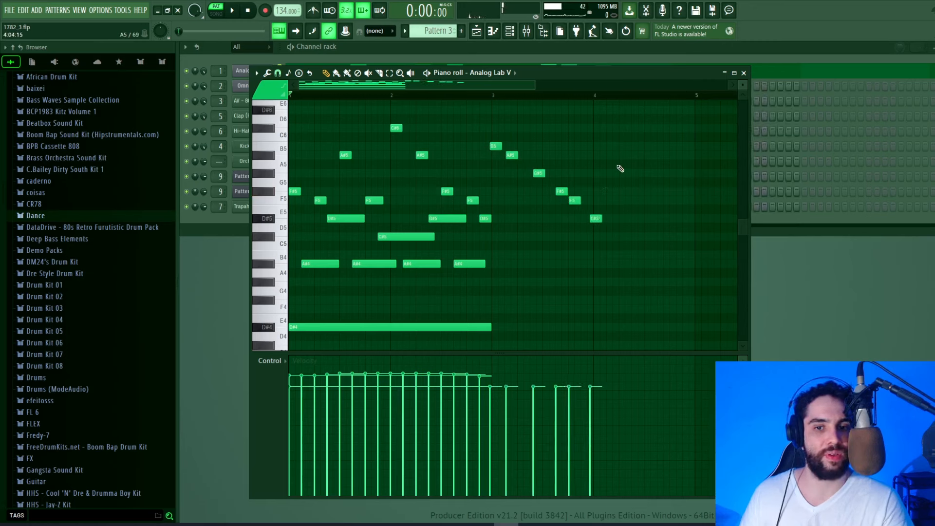
Try short A5, G5 and E5 notes near the start of bar 4, and delete all three.
click(620, 164)
click(623, 182)
click(625, 209)
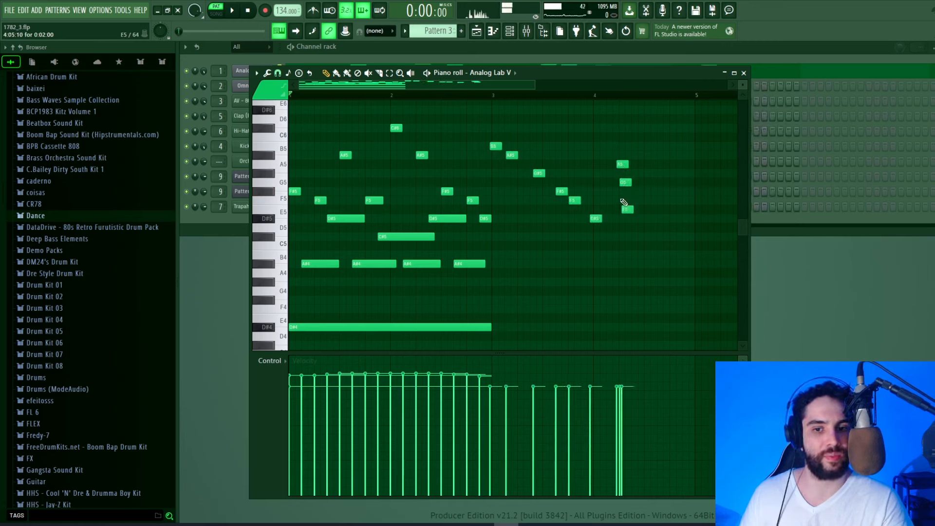
right_click(623, 165)
right_click(625, 183)
right_click(627, 209)
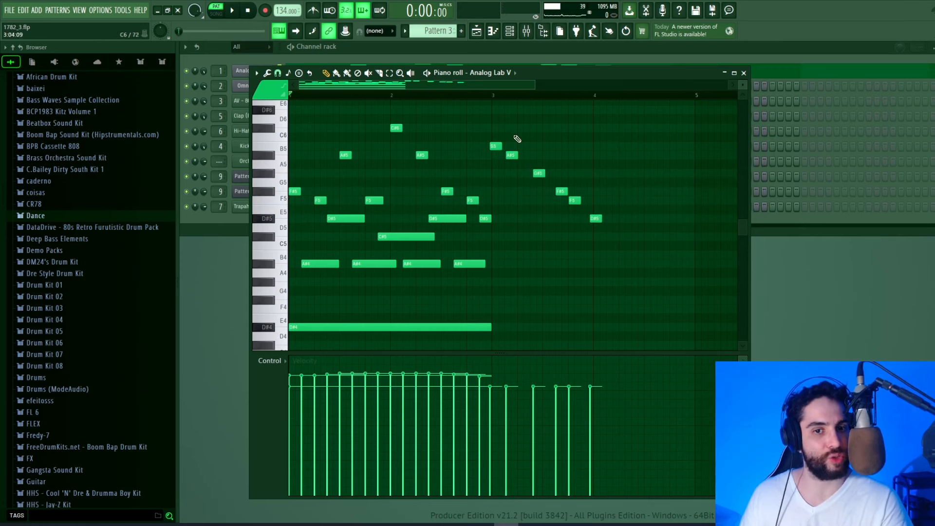
Place short A5, G5 and E5 notes again, stepping downward near the start of bar 4.
click(612, 164)
click(619, 183)
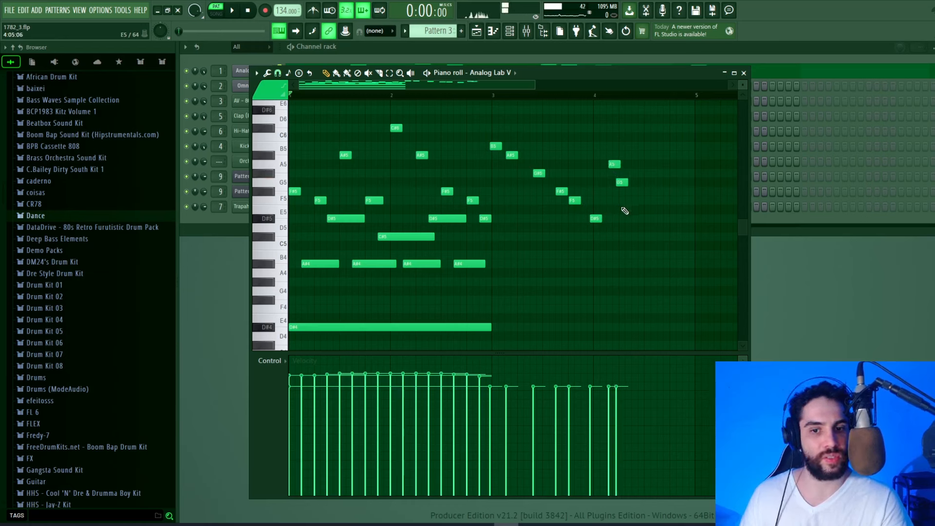
click(624, 209)
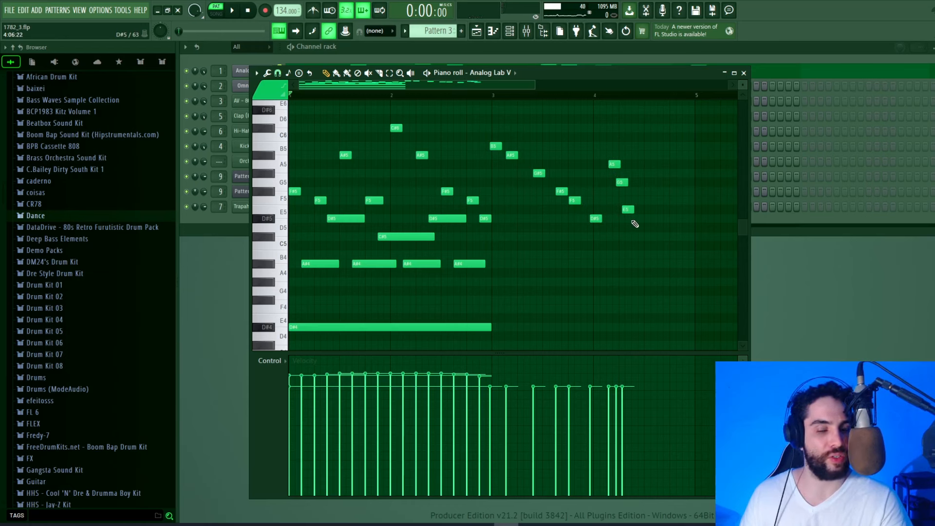
Check the root note and scale chosen for the piano roll's highlighting, and look over the Pattern 3 notes.
click(289, 74)
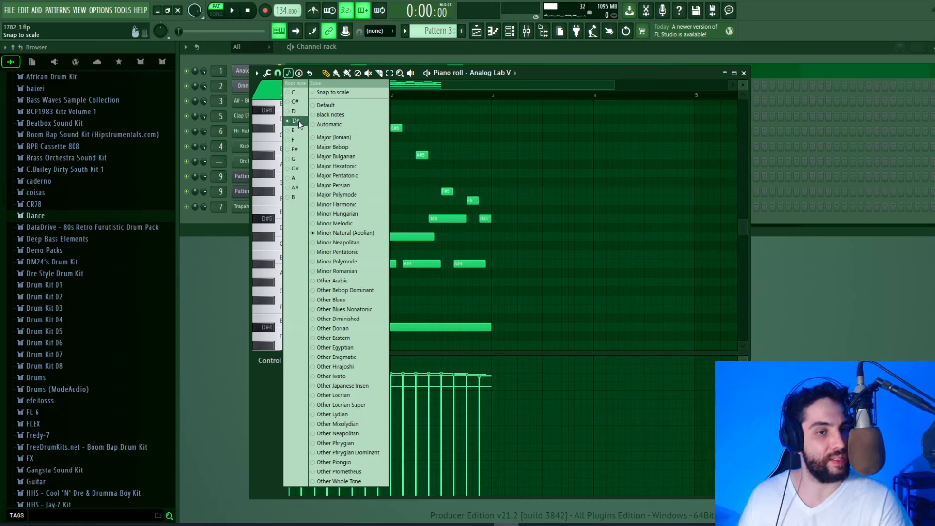
click(539, 76)
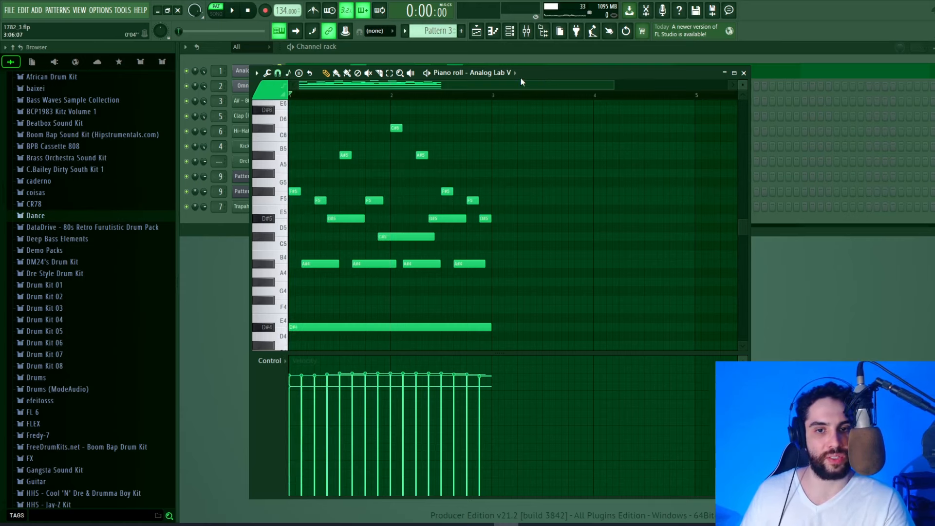
scroll(539, 85, down, 1)
scroll(553, 258, down, 1)
scroll(550, 258, up, 1)
scroll(543, 255, down, 1)
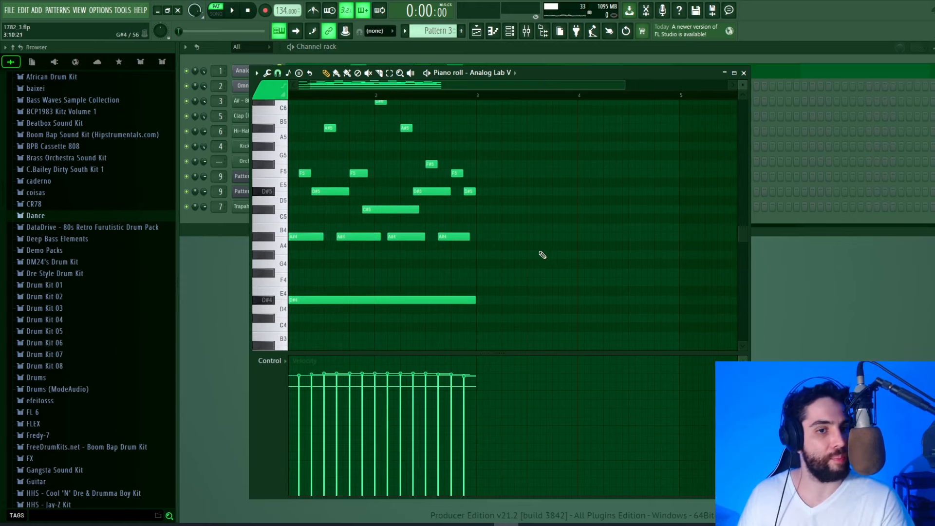
scroll(361, 89, up, 1)
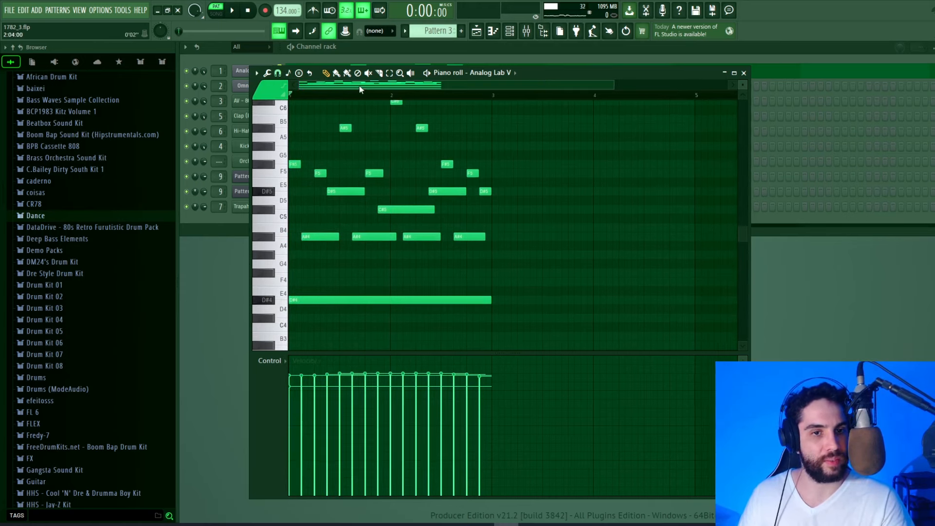
Audition the D#4 and D#3 keys in the piano roll and recheck the root note in the scale highlighting options.
click(282, 298)
scroll(285, 302, down, 2)
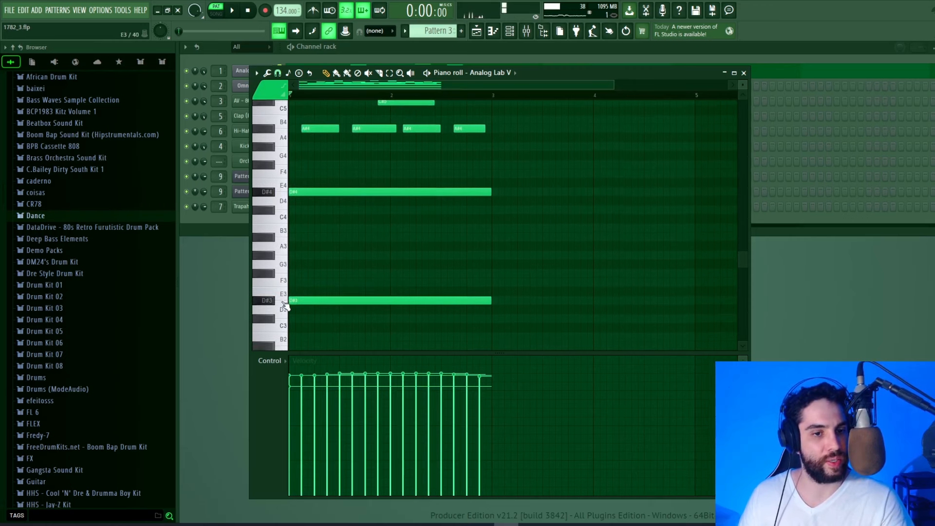
click(273, 301)
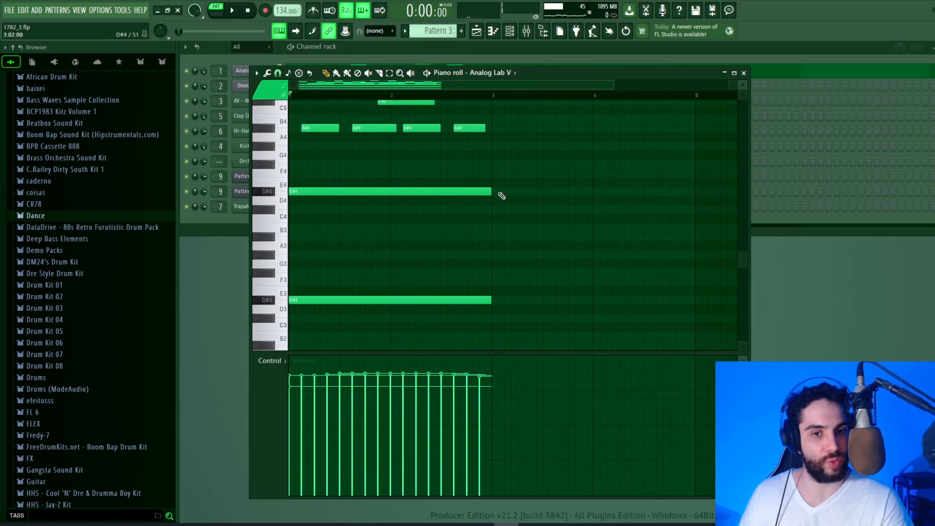
click(274, 195)
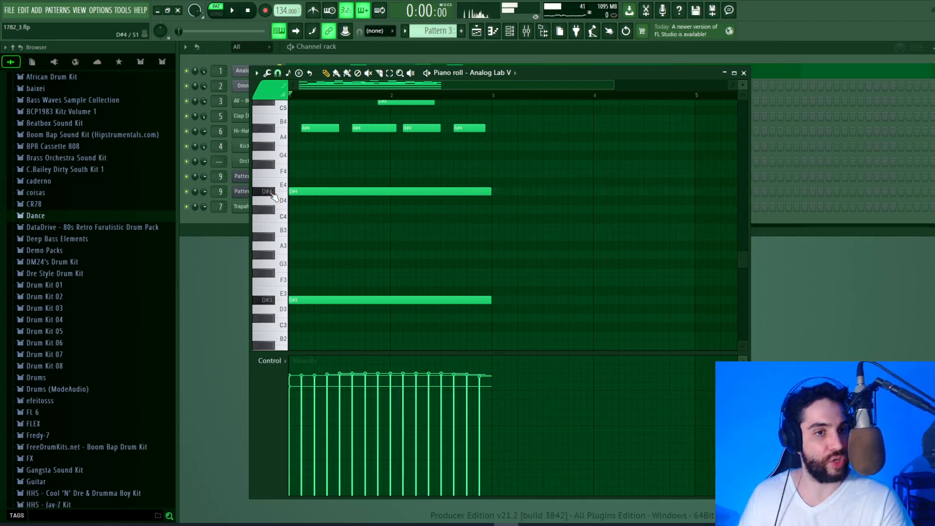
click(288, 72)
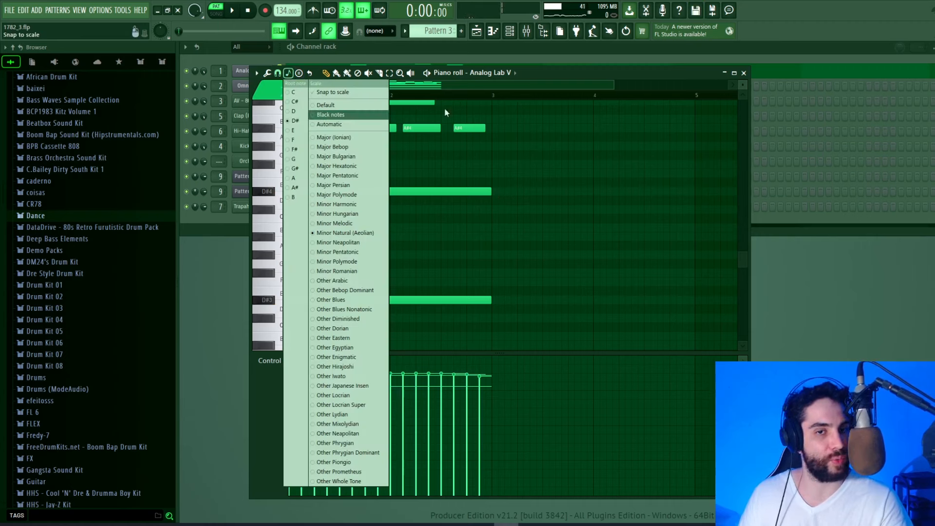
click(534, 73)
Add D#4 and D#3 notes starting at bar 3 and lengthen each to almost two bars.
click(498, 192)
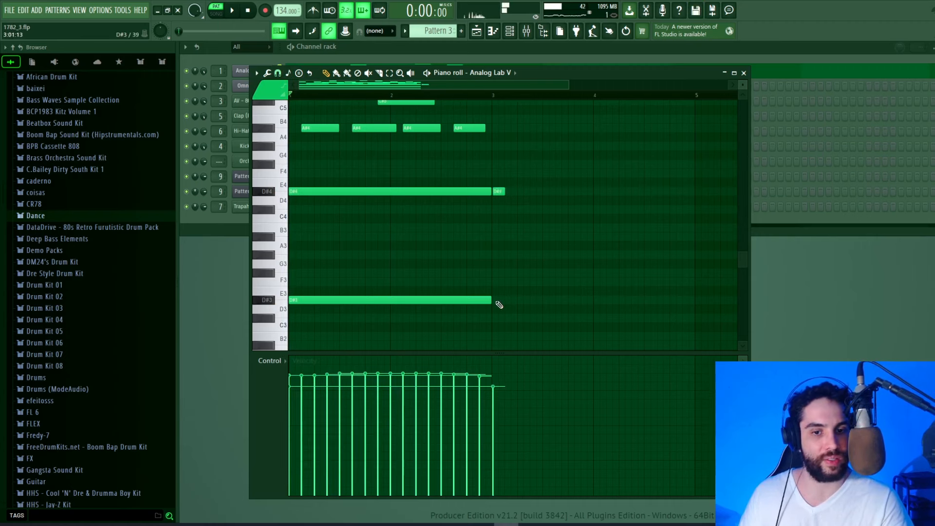
click(498, 300)
drag(496, 303, 688, 301)
drag(505, 192, 677, 192)
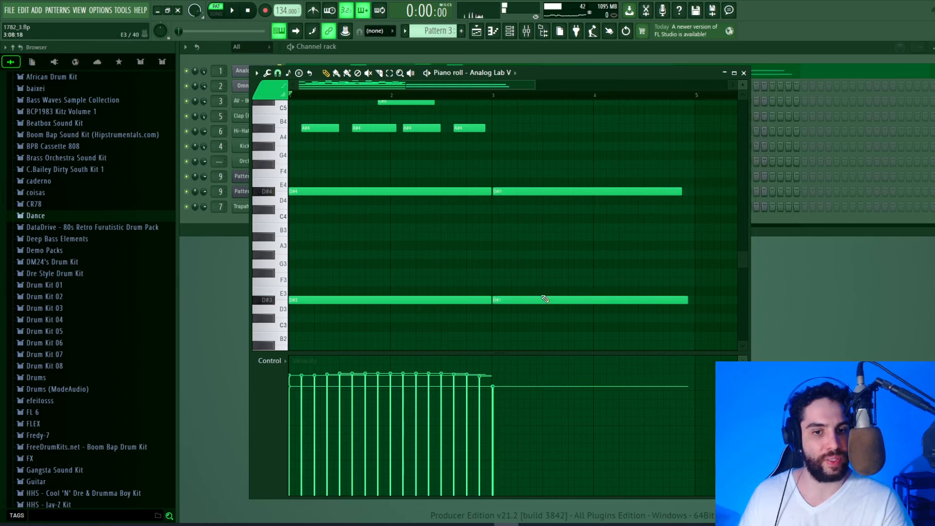
Add a two-bar D#2 note just after the start of bar 3, following the existing D#2 note.
scroll(544, 283, down, 5)
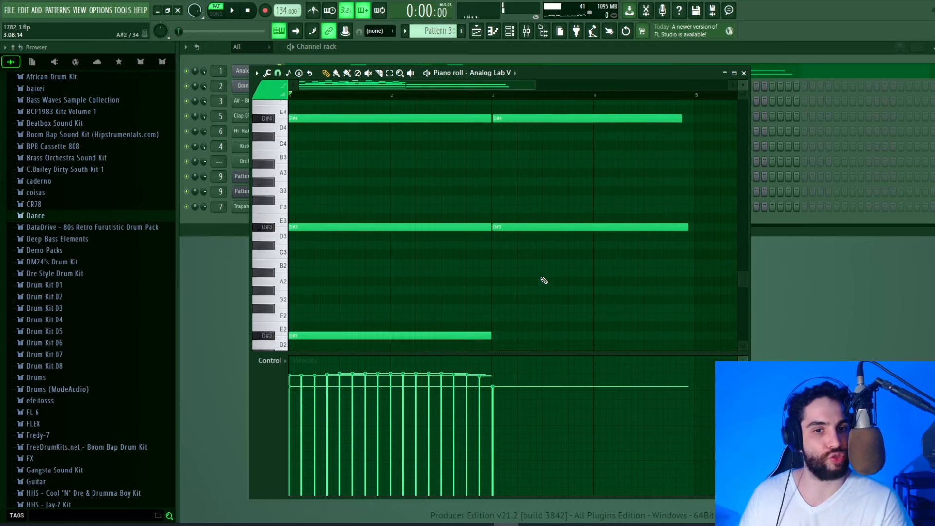
scroll(543, 281, down, 4)
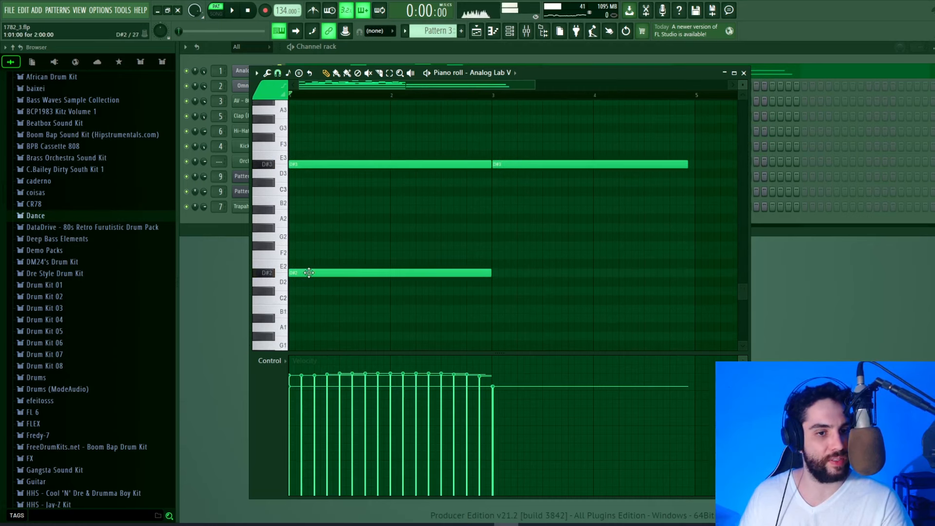
click(503, 277)
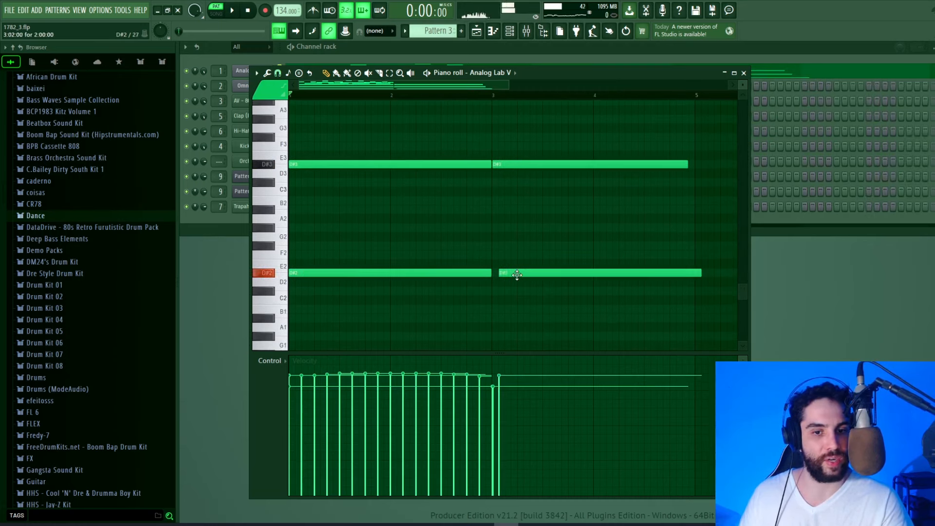
Align the second D#2 note with the start of bar 3 and set the playback start position there.
scroll(516, 270, up, 6)
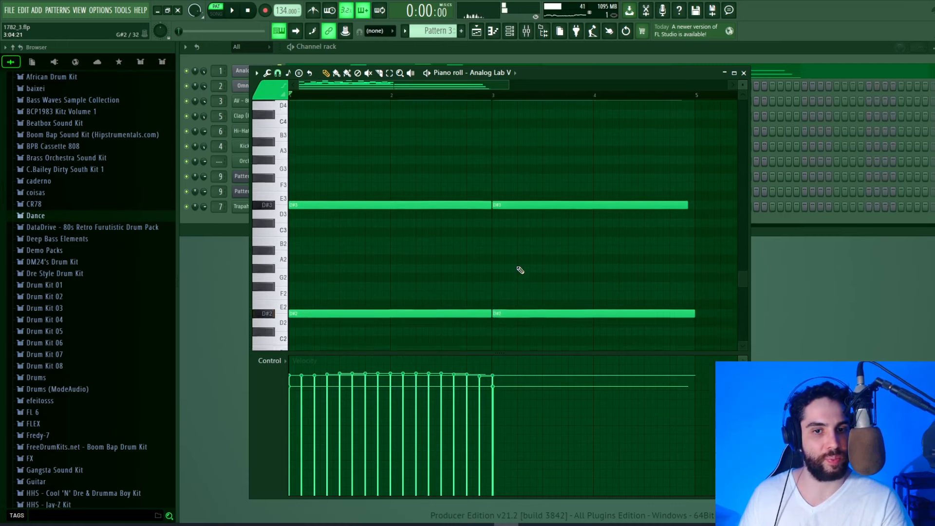
click(465, 95)
key(space)
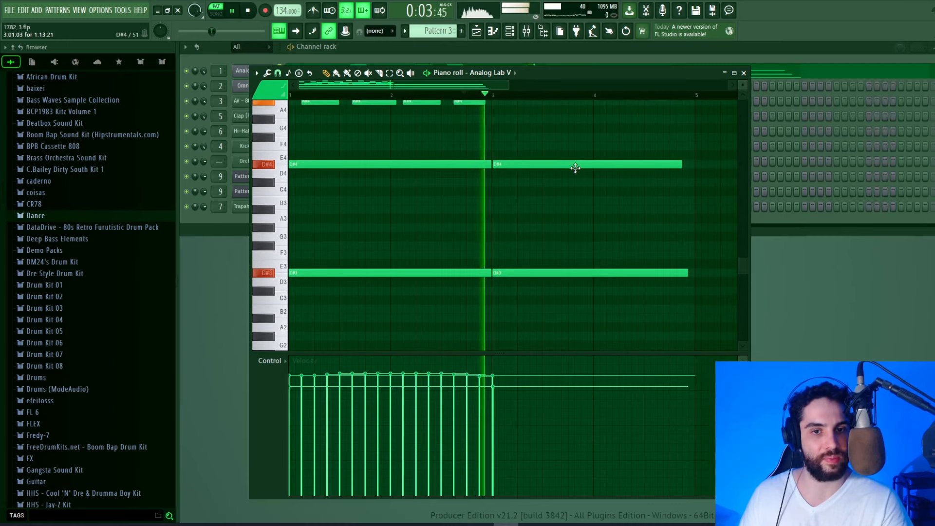
click(495, 96)
click(495, 96)
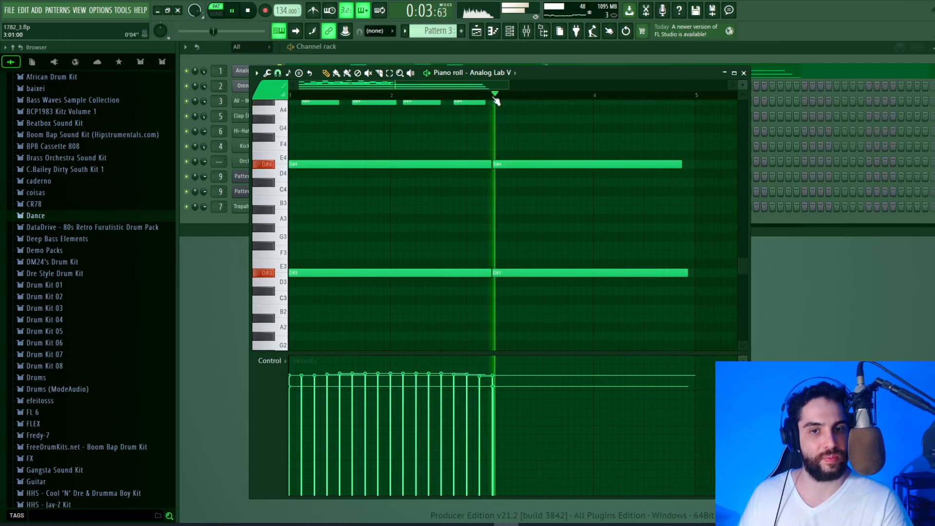
click(495, 96)
key(space)
Trim the second D#2 note to just under two bars and briefly play the sustained notes from bar 3.
drag(429, 88, 436, 84)
key(space)
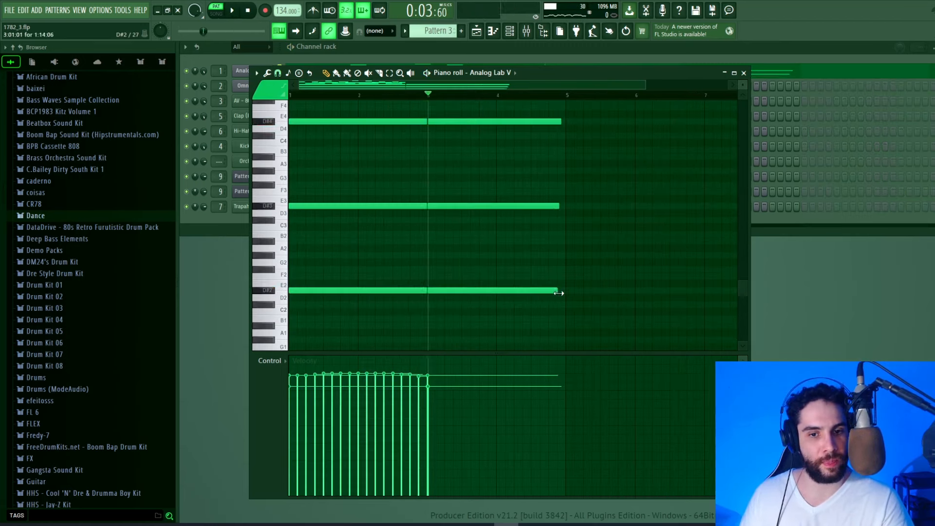
key(space)
scroll(481, 222, up, 5)
key(space)
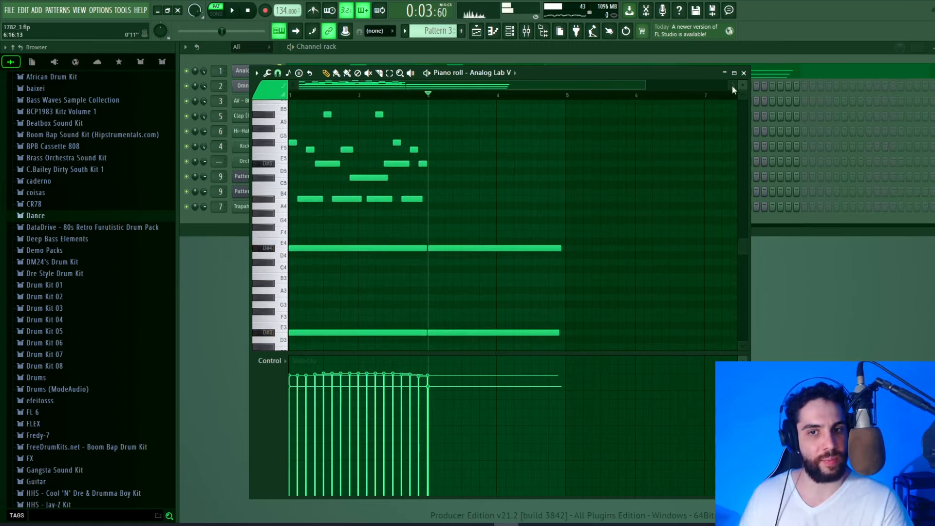
Add an A#4 note at the start of bar 3 and shorten it to about six steps.
scroll(485, 225, up, 2)
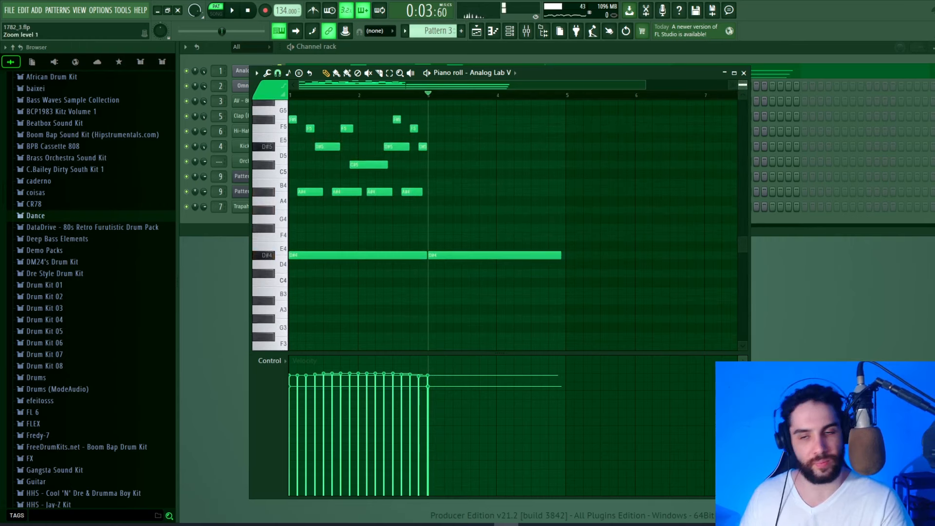
drag(743, 84, 743, 78)
scroll(604, 165, up, 3)
scroll(585, 168, down, 1)
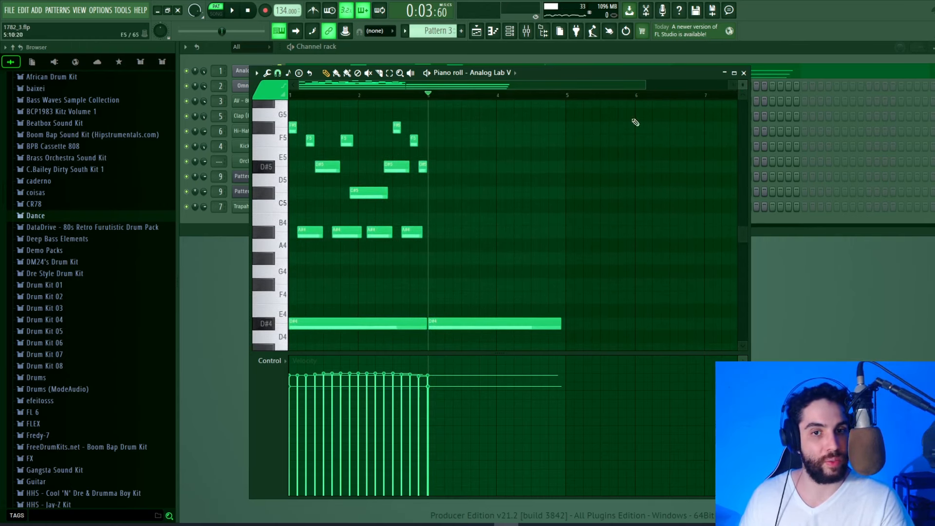
drag(647, 86, 587, 86)
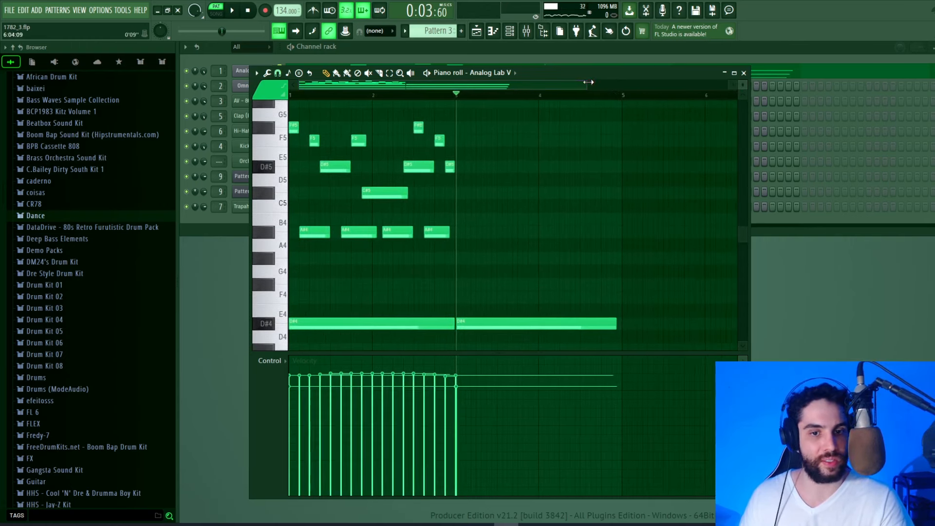
click(457, 233)
drag(610, 233, 486, 233)
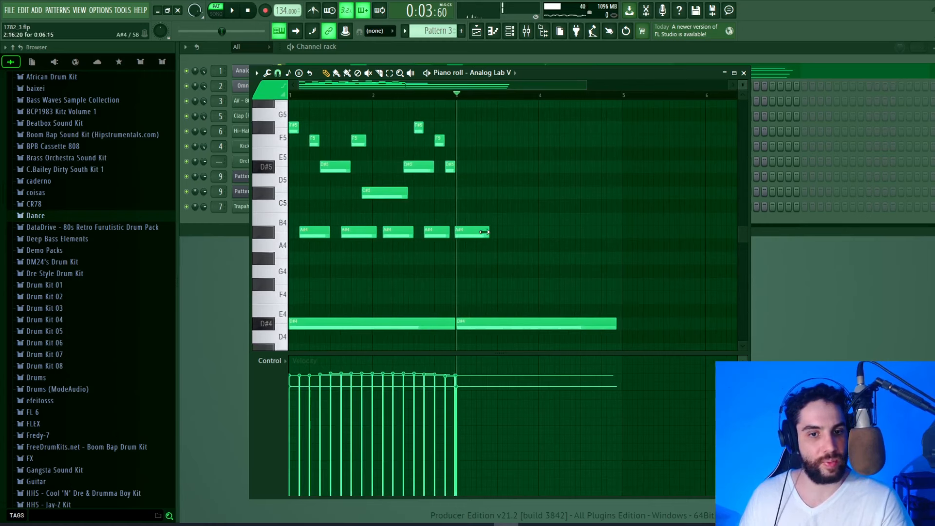
Add a C#5 note midway through bar 3, an A#4 near bar 4 and a D#5 midway through bar 4, auditioning them.
click(496, 194)
click(509, 194)
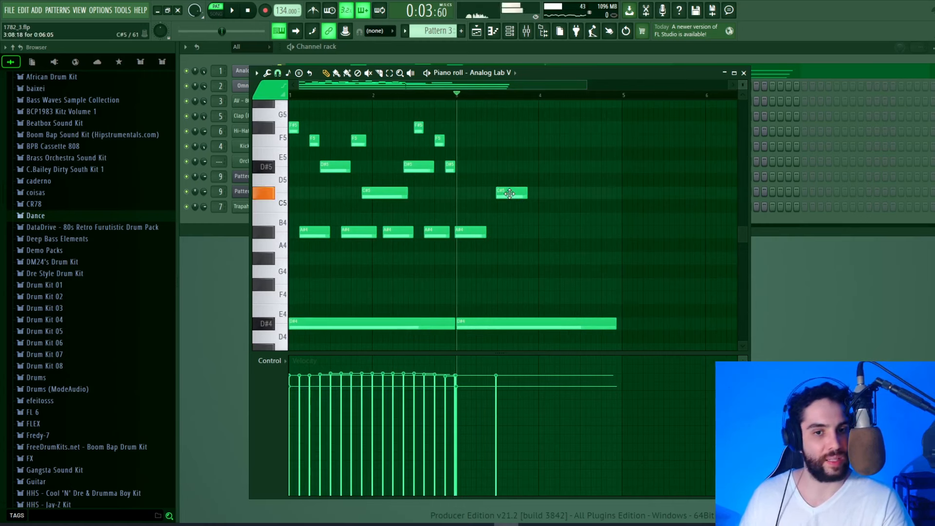
key(space)
key(space)
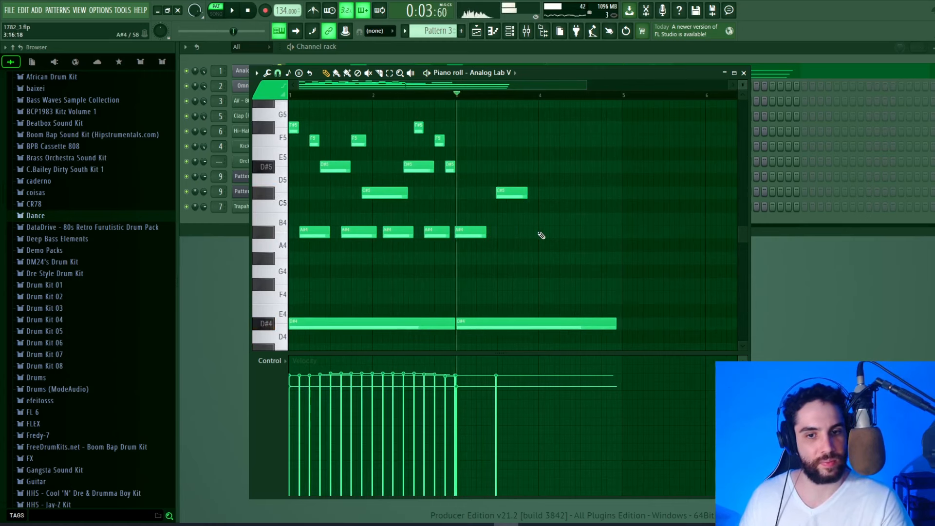
click(539, 233)
click(579, 166)
key(space)
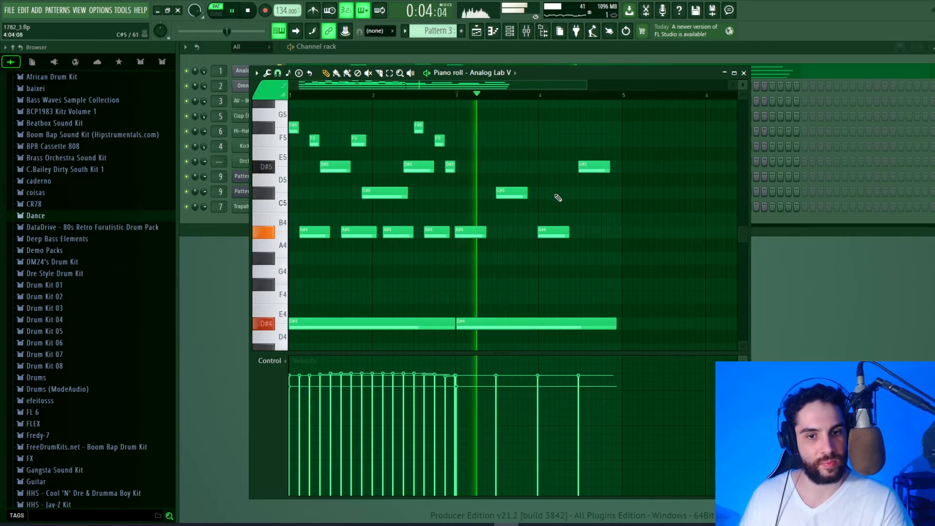
Lengthen the C#5 note in bar 3 and the A#4 and D#5 notes in bar 4 while the pattern plays.
drag(526, 191, 542, 190)
drag(568, 233, 579, 233)
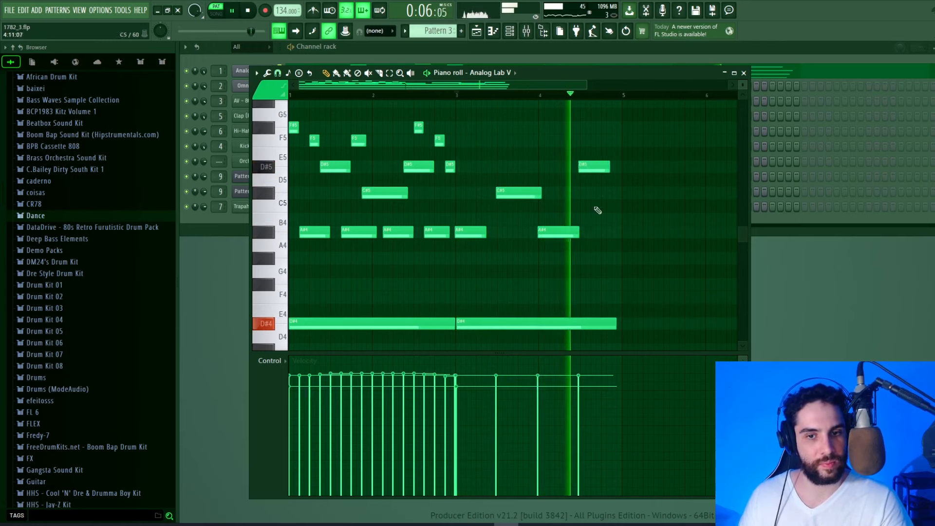
drag(608, 171, 617, 171)
key(space)
Add a note about seven steps long early in bar 3, settling its pitch on F4 after trying F#4.
scroll(534, 211, down, 2)
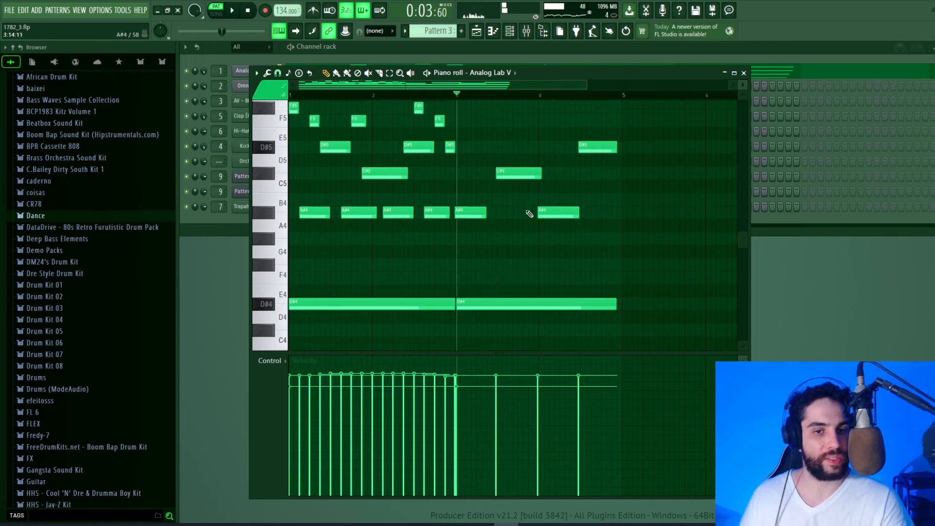
click(481, 248)
key(space)
key(space)
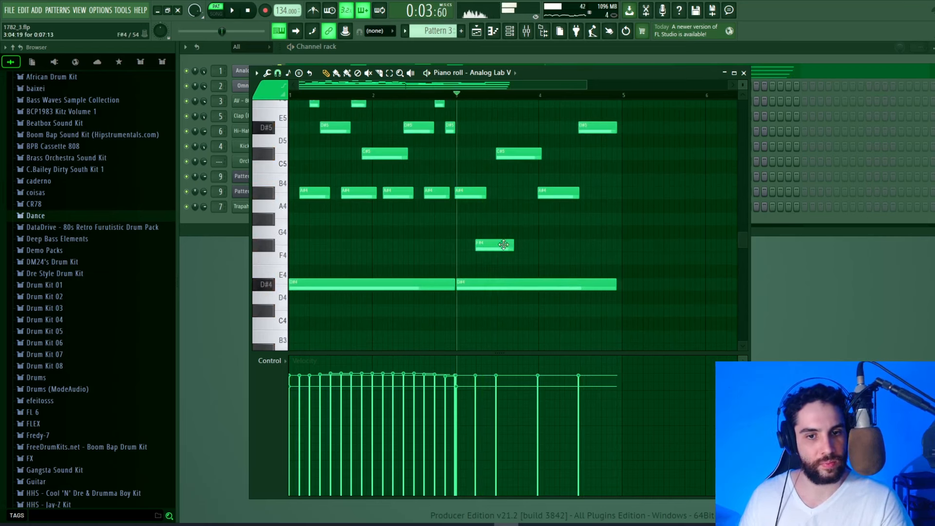
drag(504, 244, 491, 258)
key(space)
key(space)
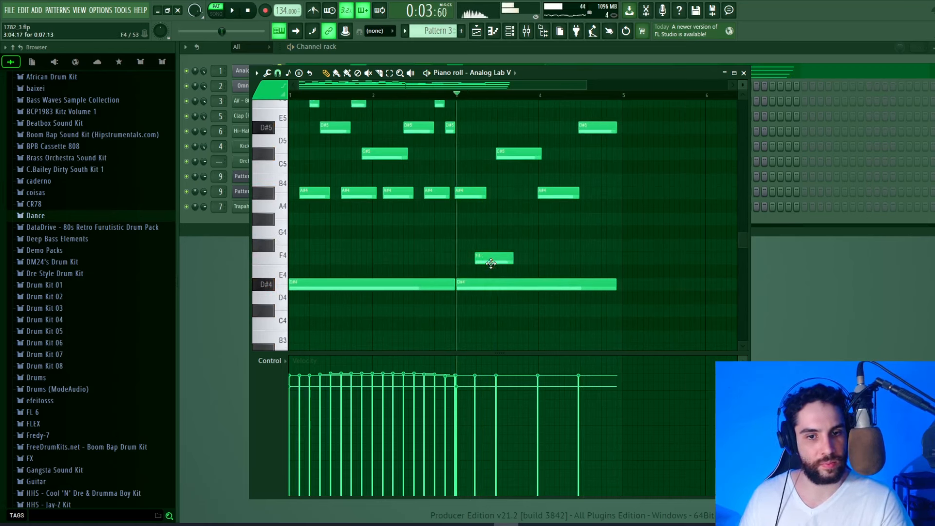
Add another note about seven steps long, trying it at G#4 before moving it to F4 late in bar 3.
key(space)
click(543, 219)
key(space)
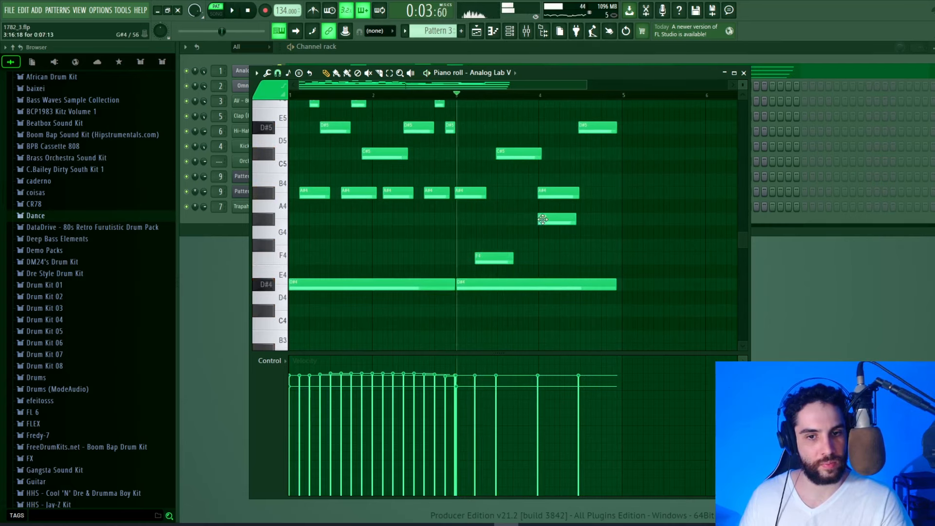
key(space)
drag(543, 220, 535, 258)
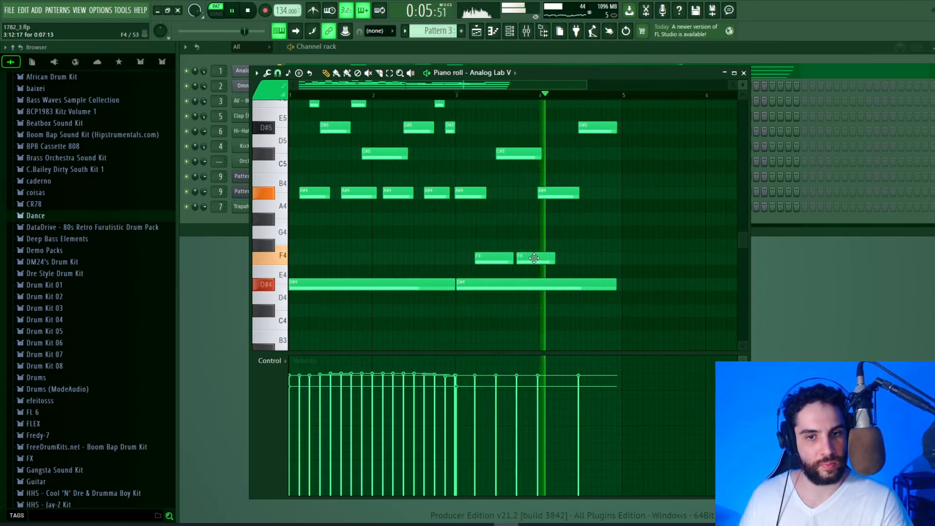
Add two more F4 notes in bar 4, each about four steps long, spaced after the existing F4 notes.
key(space)
click(561, 258)
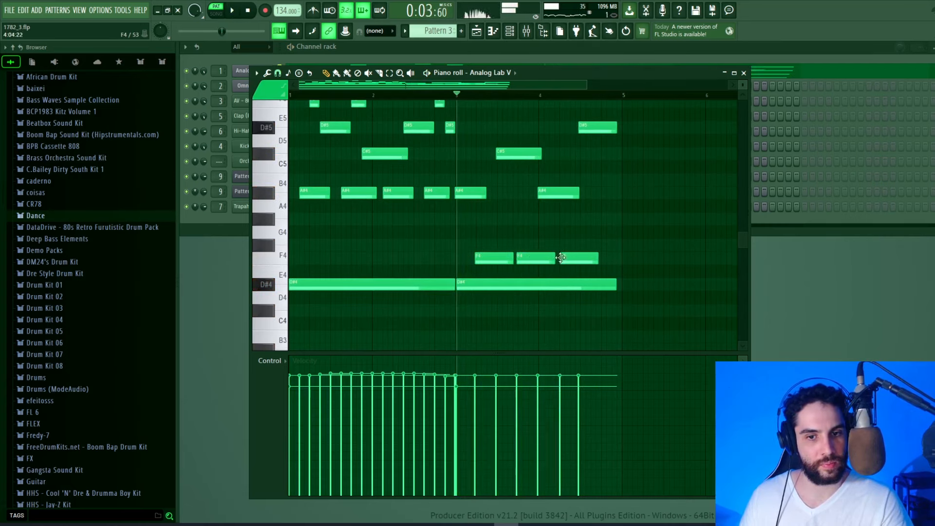
key(space)
click(604, 258)
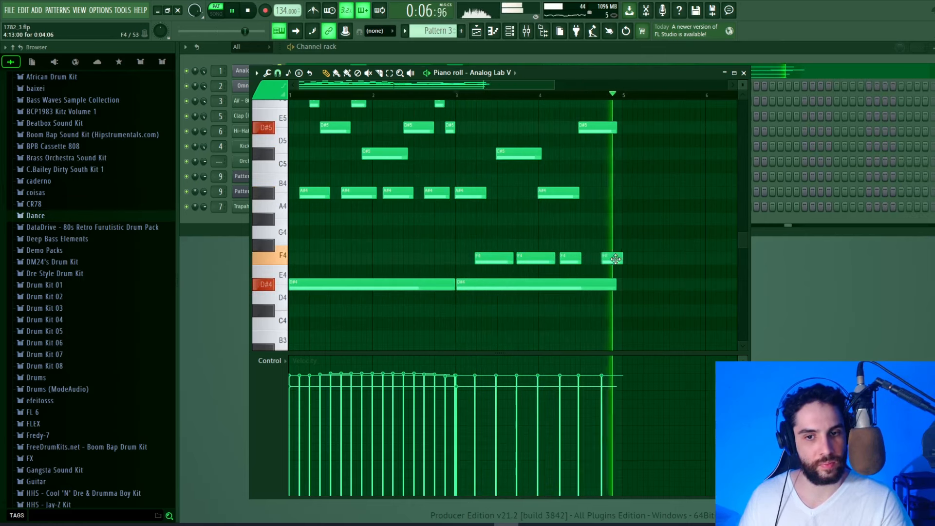
key(space)
drag(619, 258, 614, 257)
Quantize the notes with the default template's start and end time settings and play back the melody from bar 3.
key(alt+q)
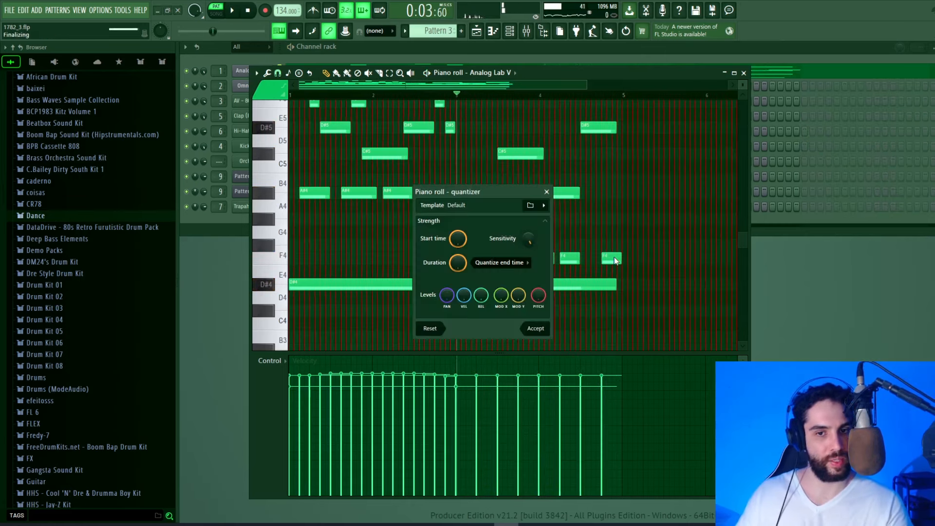
key(Return)
scroll(585, 238, up, 1)
scroll(507, 184, up, 1)
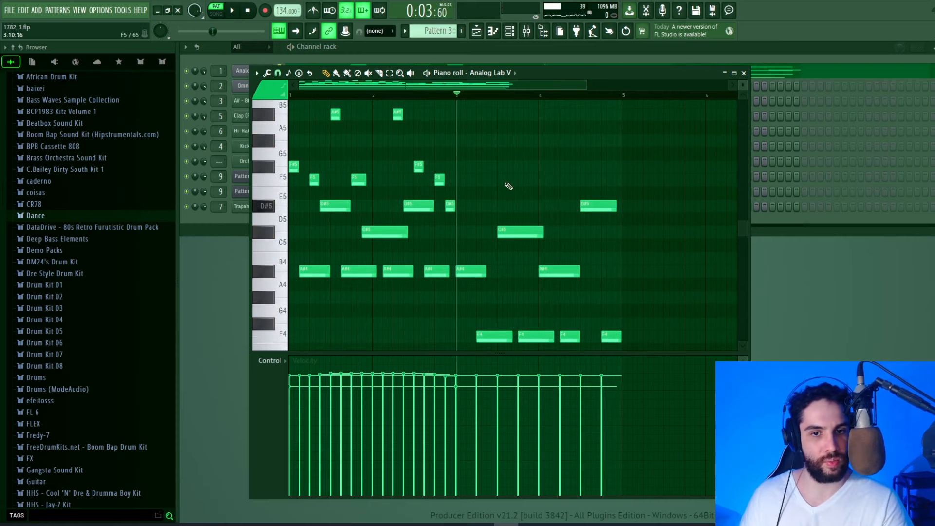
key(space)
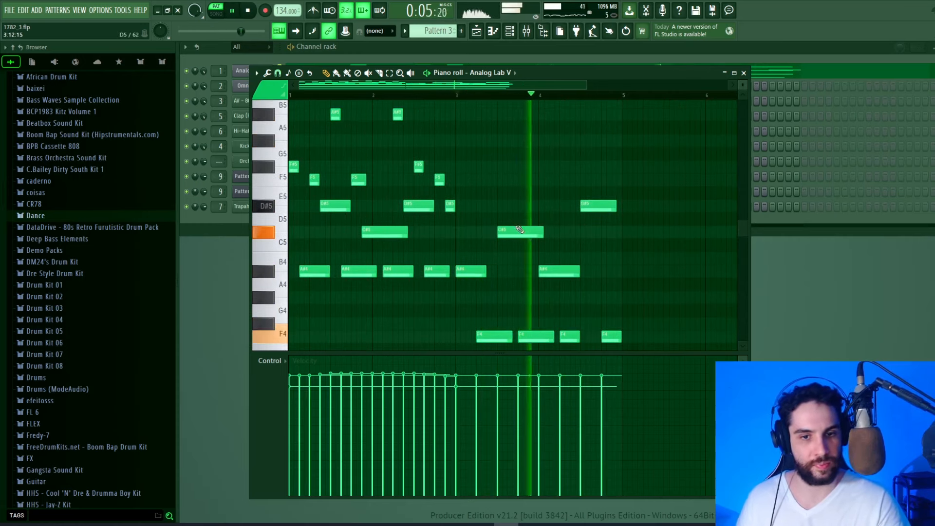
drag(510, 232, 510, 232)
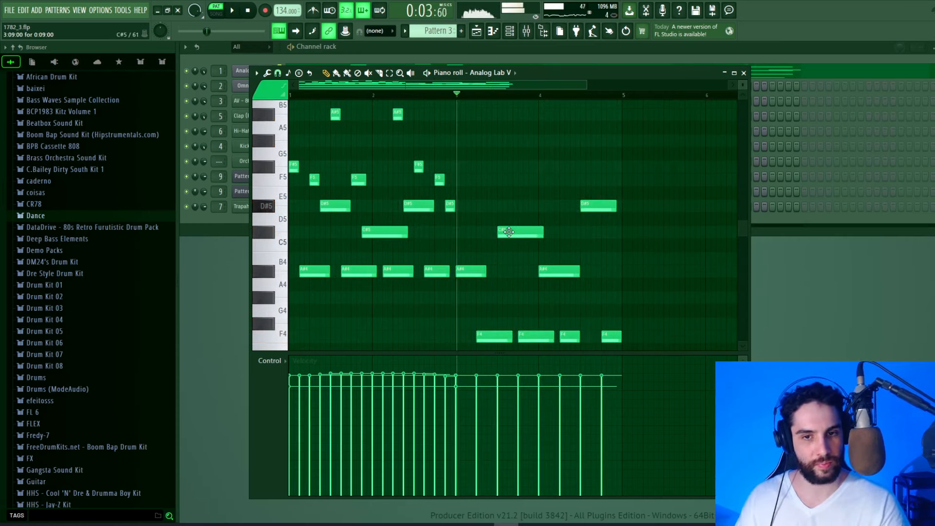
key(space)
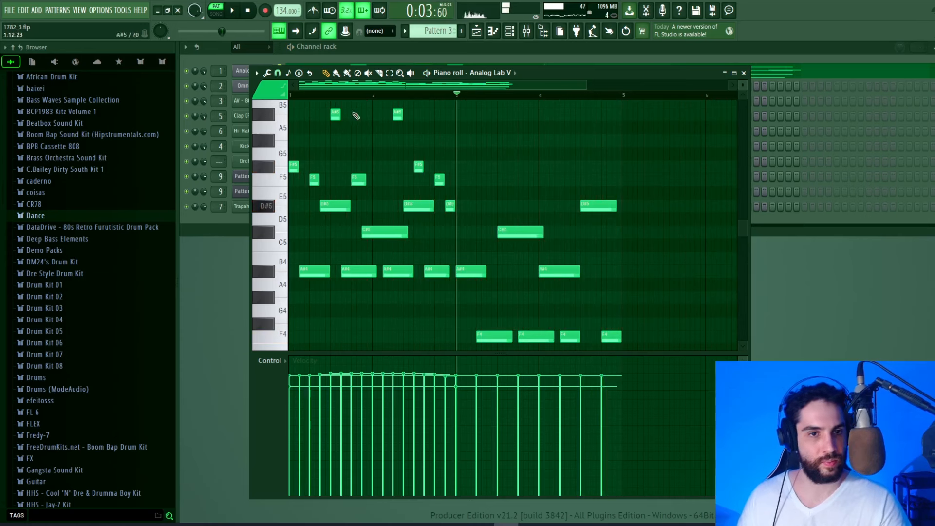
Change the piano roll's snap setting and select the time range covering bars 3 and 4.
click(278, 74)
click(296, 226)
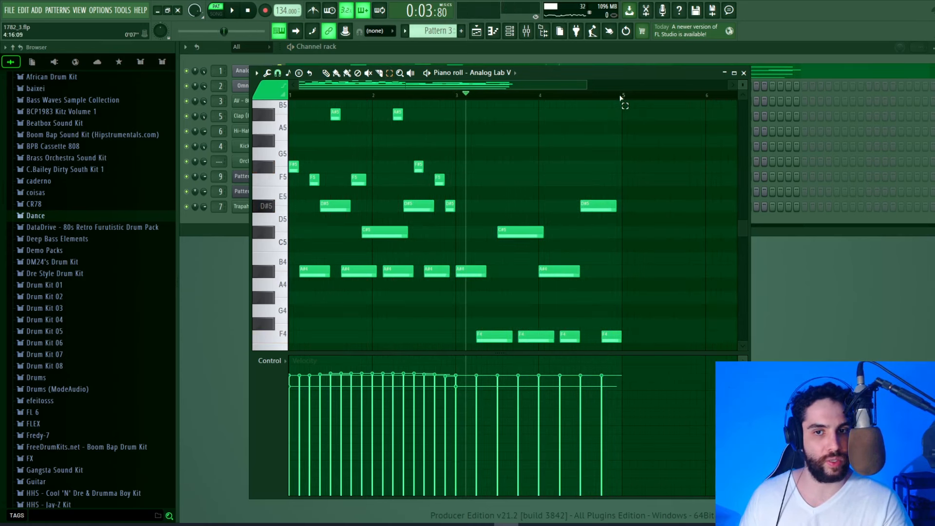
drag(621, 95, 469, 96)
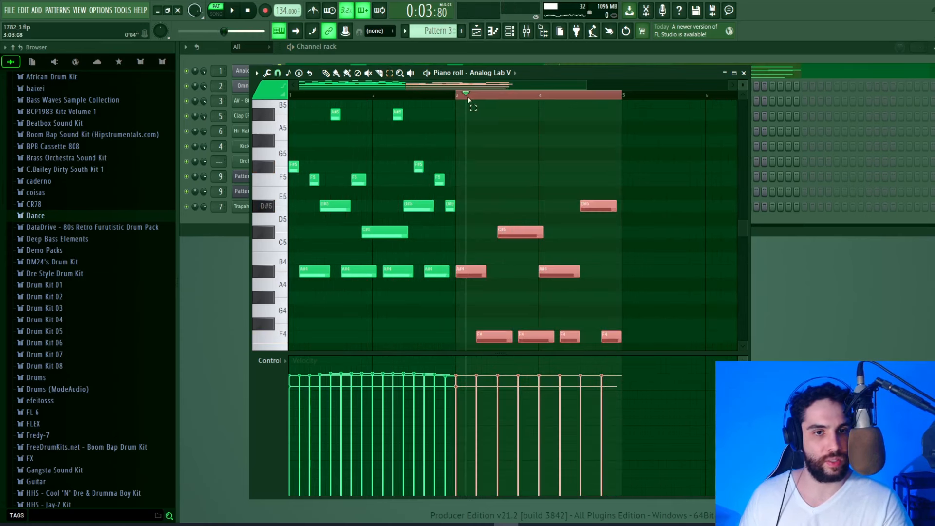
Change the piano roll's snap setting again and remove the trial G#5 note placed at the start of bar 3.
click(474, 146)
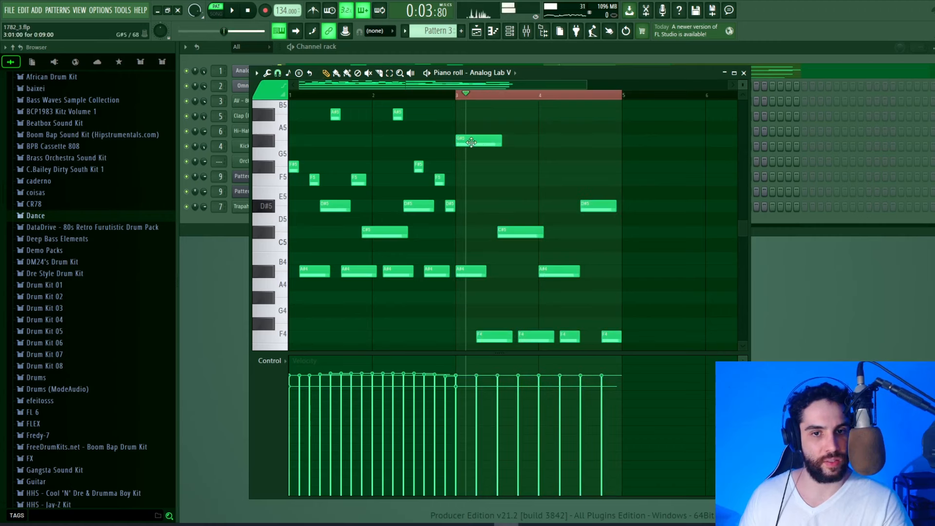
click(277, 73)
click(287, 97)
right_click(485, 142)
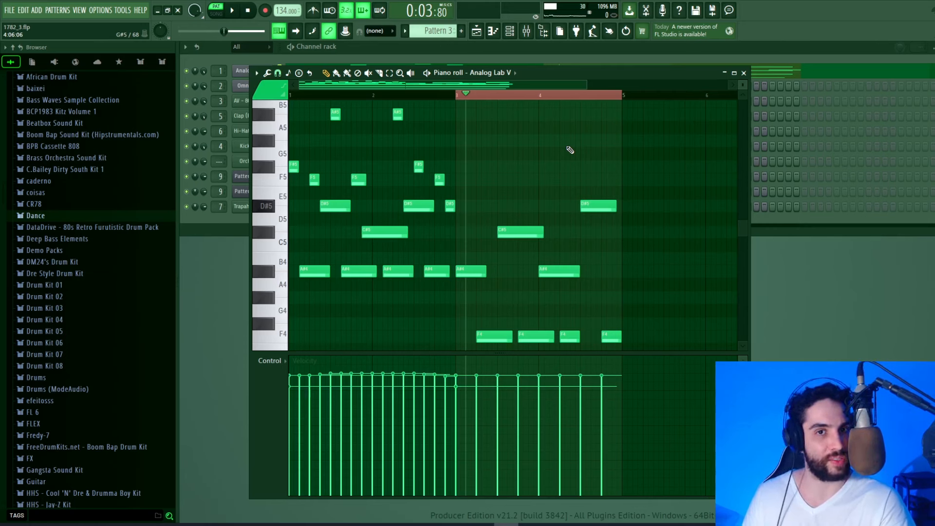
Add an ascending scale run of F5, F#5, G#5, A#5, B5 and C#6 notes from bar 3 to bar 4.
click(470, 180)
click(485, 166)
click(497, 140)
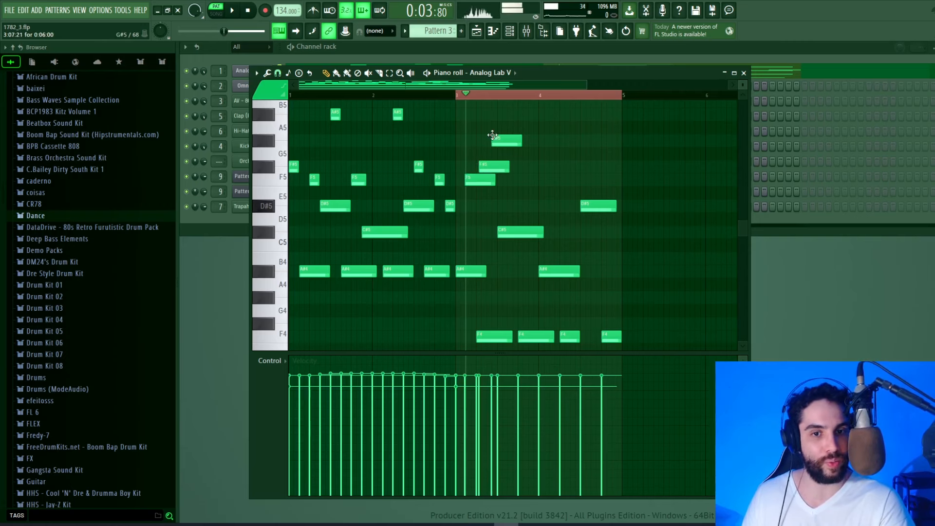
click(514, 114)
scroll(539, 127, up, 2)
click(534, 141)
click(543, 114)
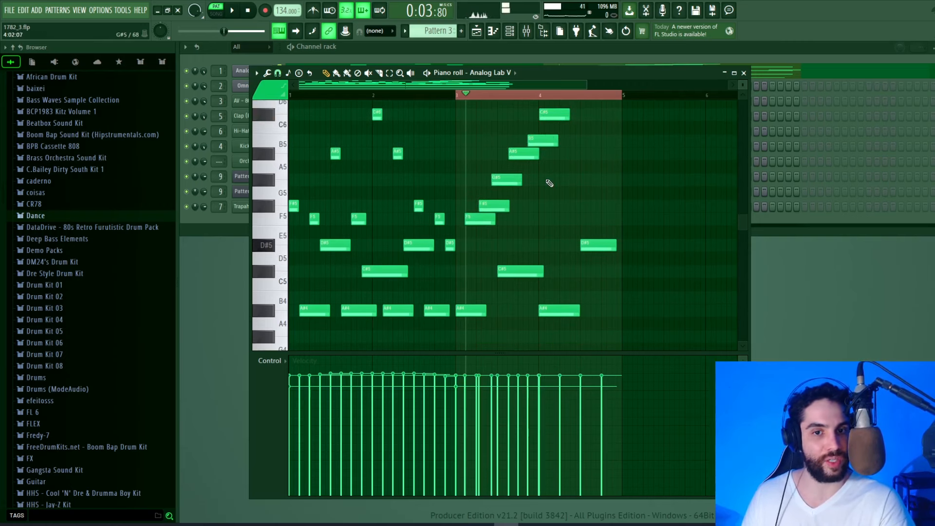
Undo the six notes of the ascending scale run.
key(ctrl+z)
key(ctrl+z)
key(ctrl+z)
key(ctrl+z)
key(ctrl+z)
key(ctrl+z)
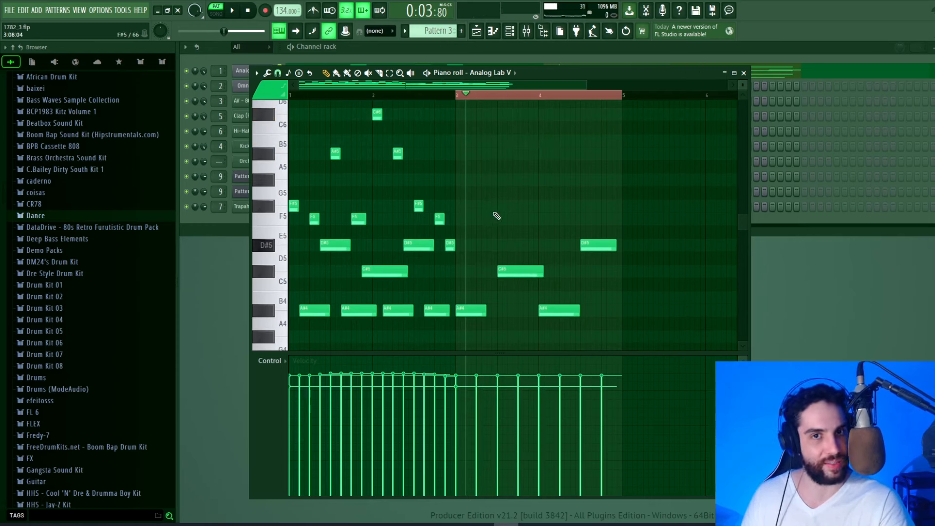
Add a short ascending run of G#5, A#5, B5 and C#6 notes in the first half of bar 3.
drag(488, 86, 518, 85)
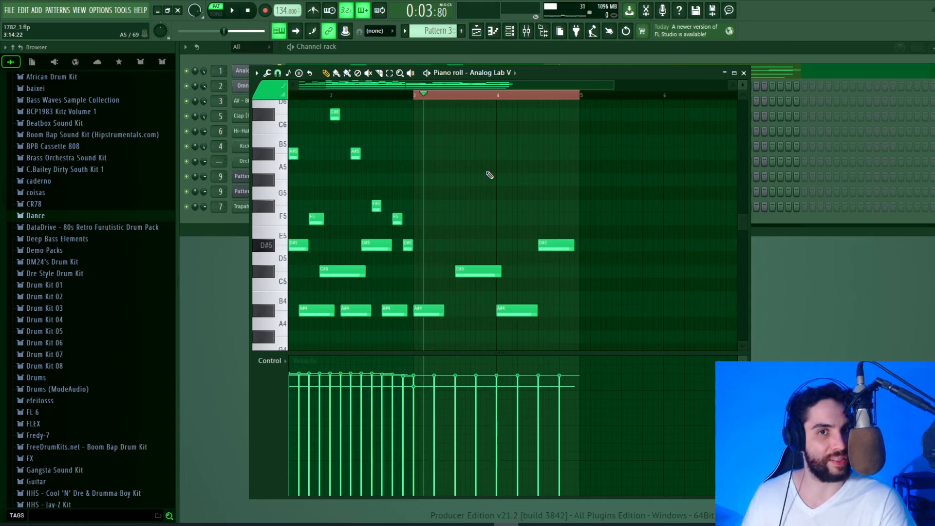
click(426, 179)
click(438, 153)
click(446, 140)
click(461, 114)
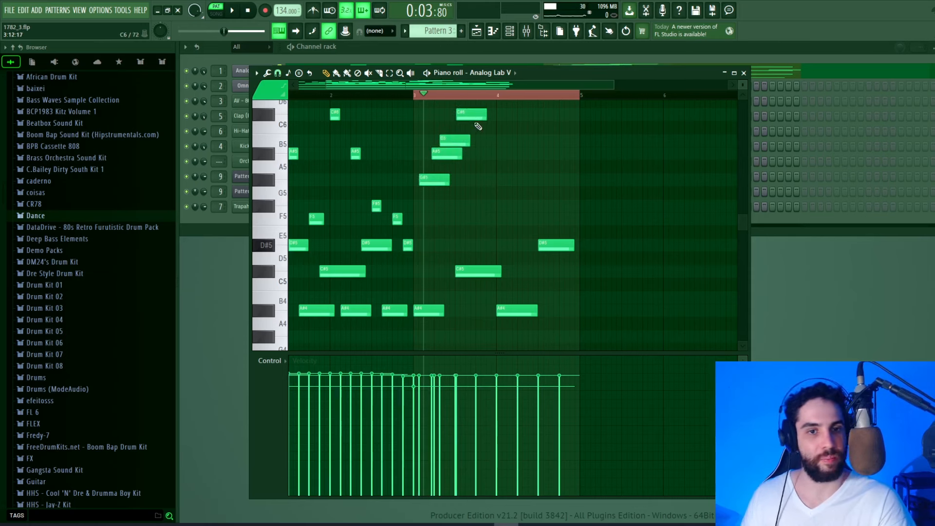
Delete the four notes of the G#5 to C#6 run in bar 3.
right_click(470, 115)
right_click(455, 140)
right_click(446, 154)
right_click(436, 180)
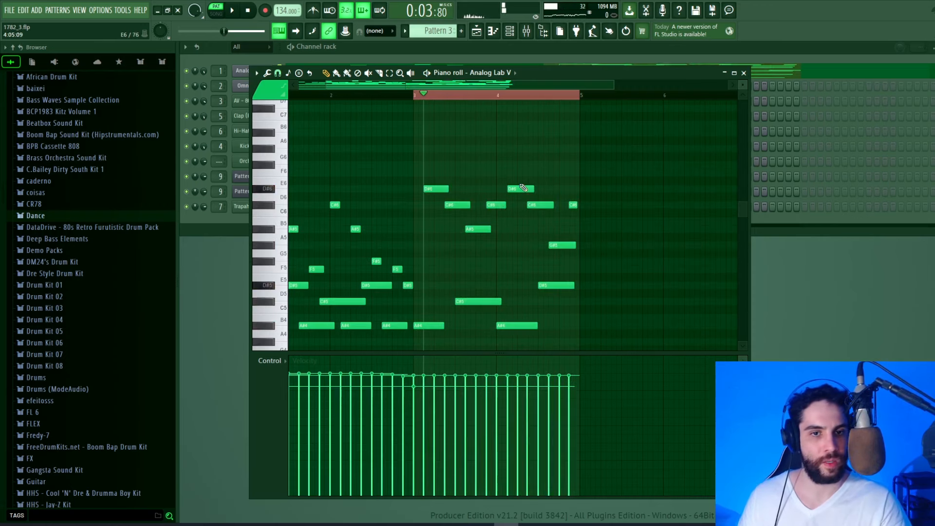
Delete all the demonstration notes in bars 3 and 4 across every octave and clear the time selection.
scroll(522, 146, down, 3)
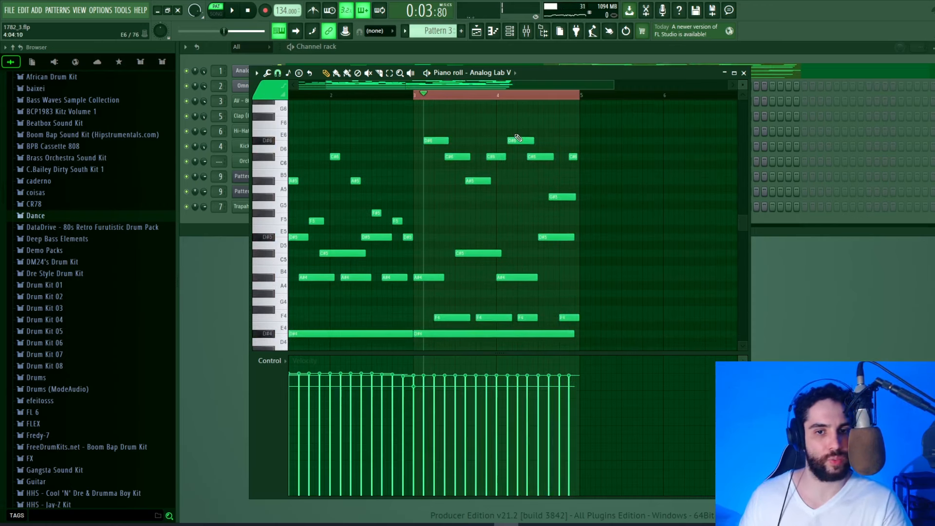
drag(623, 337, 440, 136)
key(Delete)
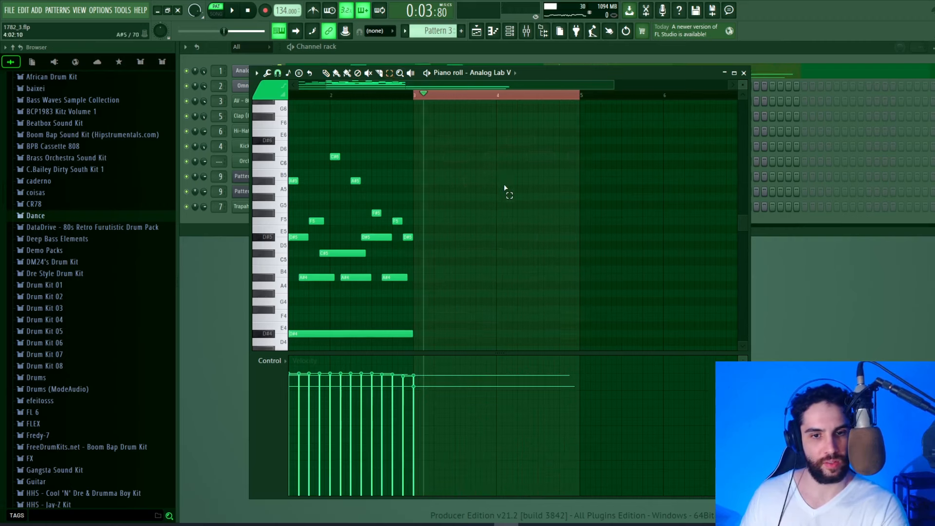
scroll(506, 192, down, 4)
drag(530, 251, 512, 293)
key(Delete)
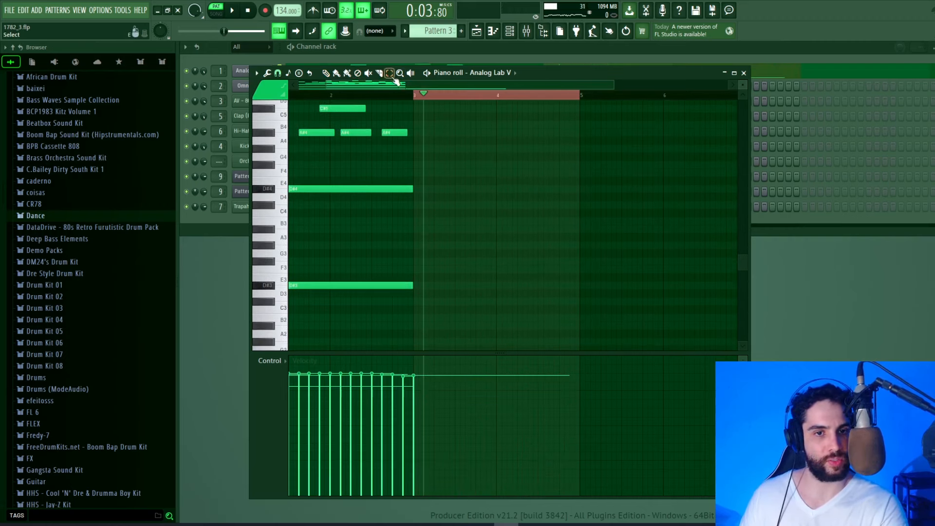
ctrl+click(449, 96)
drag(463, 88, 432, 90)
scroll(370, 157, up, 5)
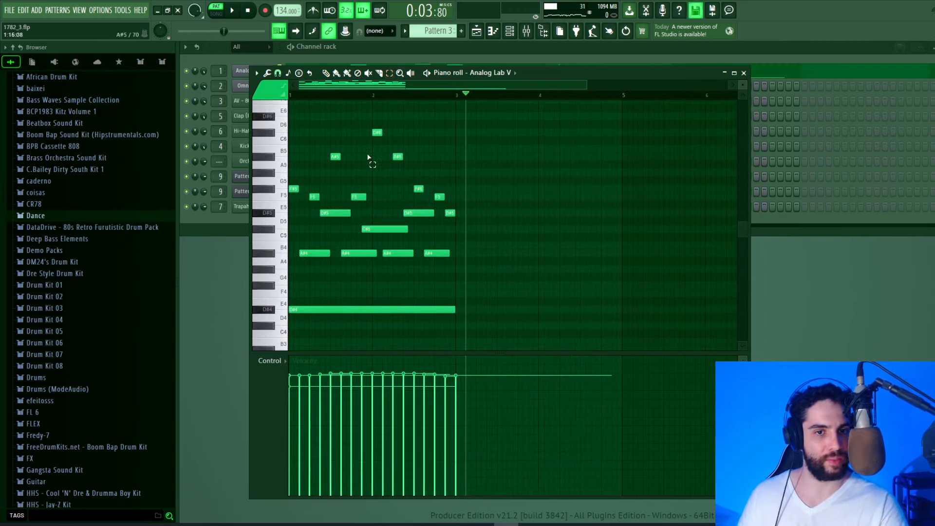
click(325, 73)
click(293, 102)
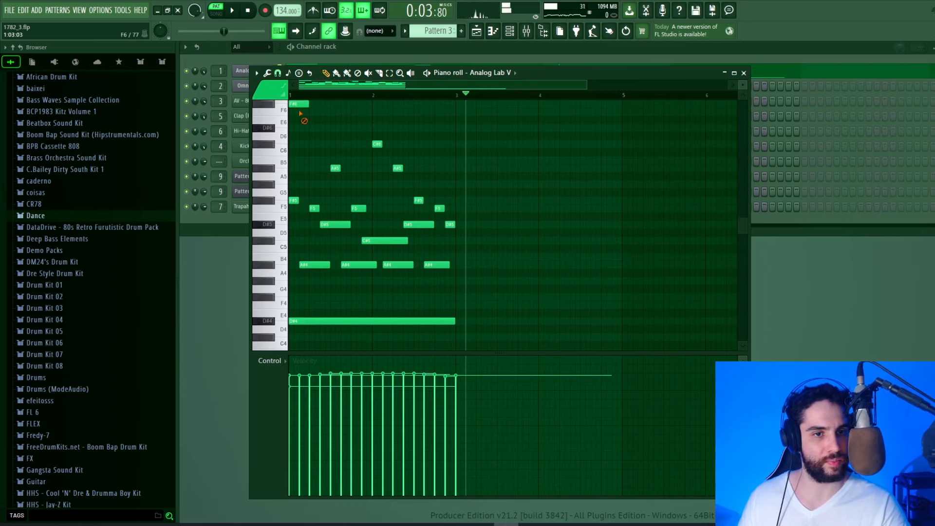
right_click(301, 104)
drag(307, 95, 283, 100)
Play Pattern 3's melody and examine its repeated clips on Track 4 of the playlist.
key(space)
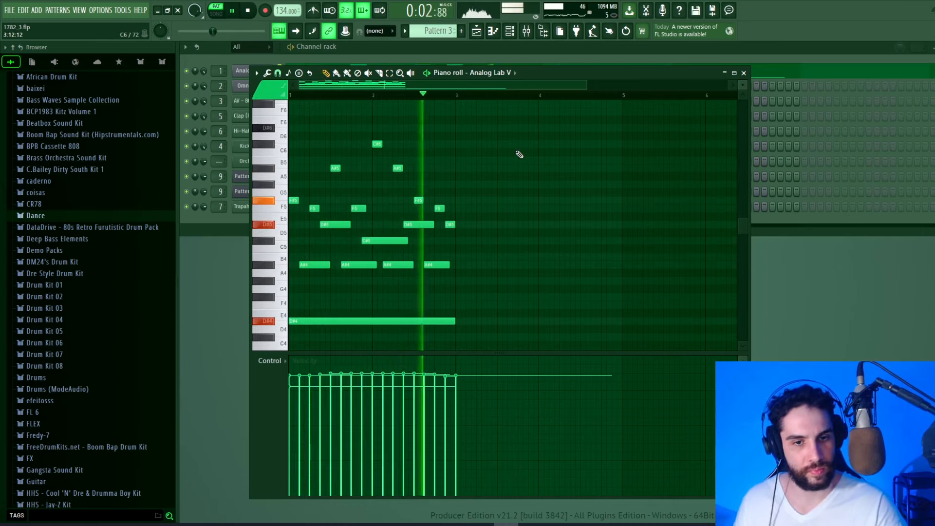
key(space)
key(F5)
scroll(490, 112, down, 2)
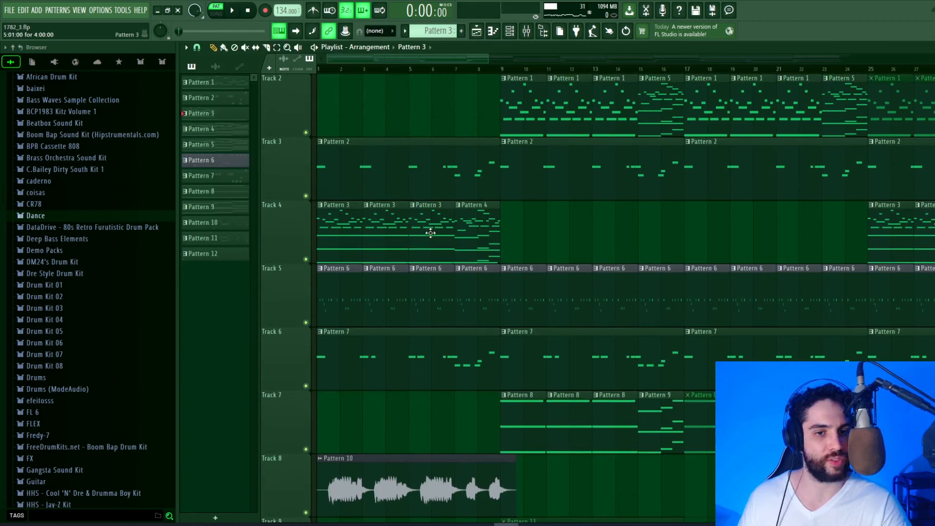
click(276, 47)
drag(432, 232, 329, 226)
click(505, 236)
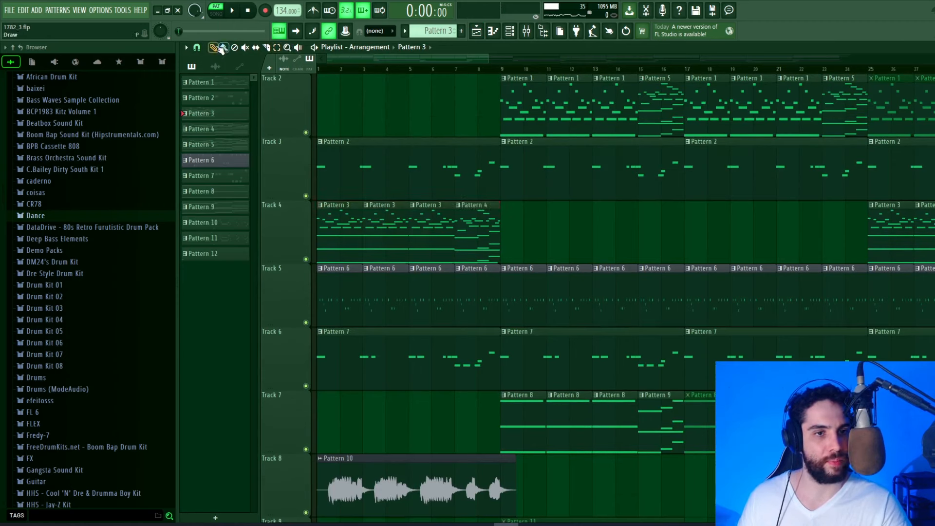
Open the notes of the Pattern 4 clip on Track 4 and play the variation with its full note range in view.
mouse_move(480, 219)
mouse_down()
mouse_move(526, 219)
mouse_move(481, 220)
mouse_up()
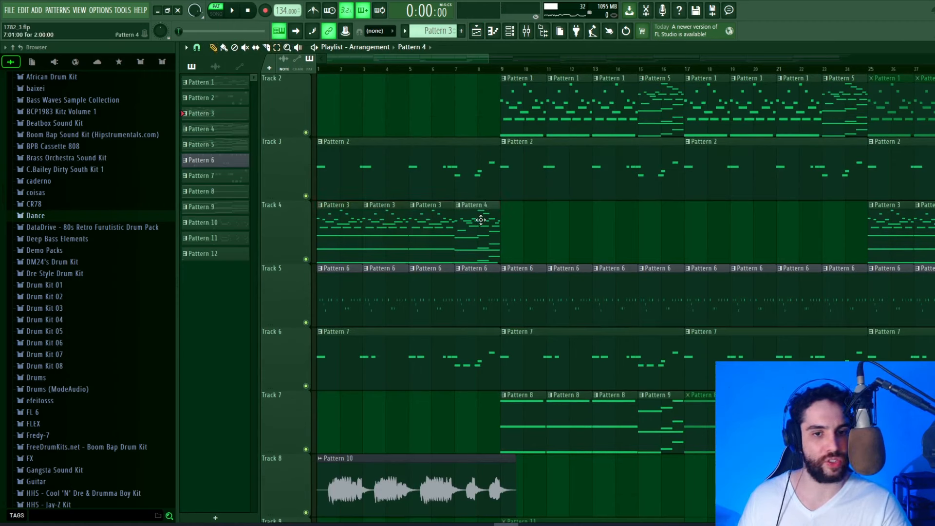
double_click(481, 220)
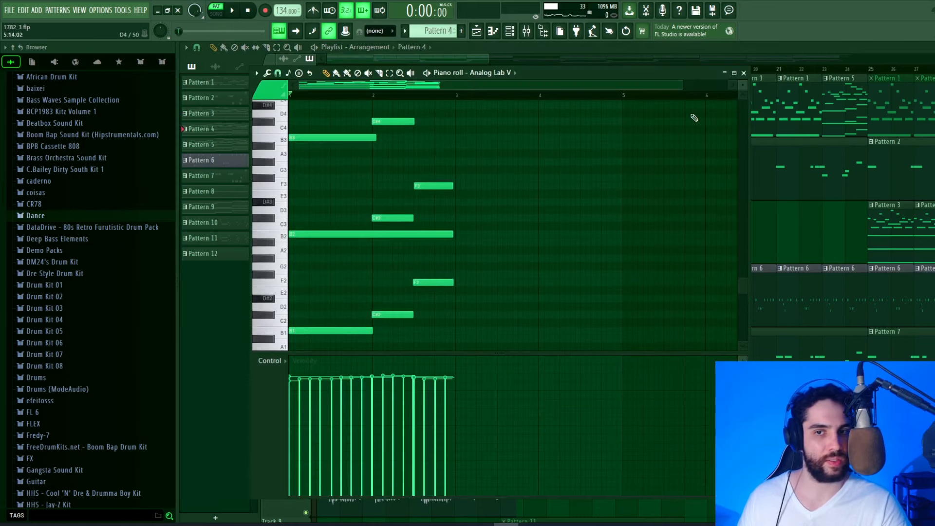
drag(743, 85, 742, 105)
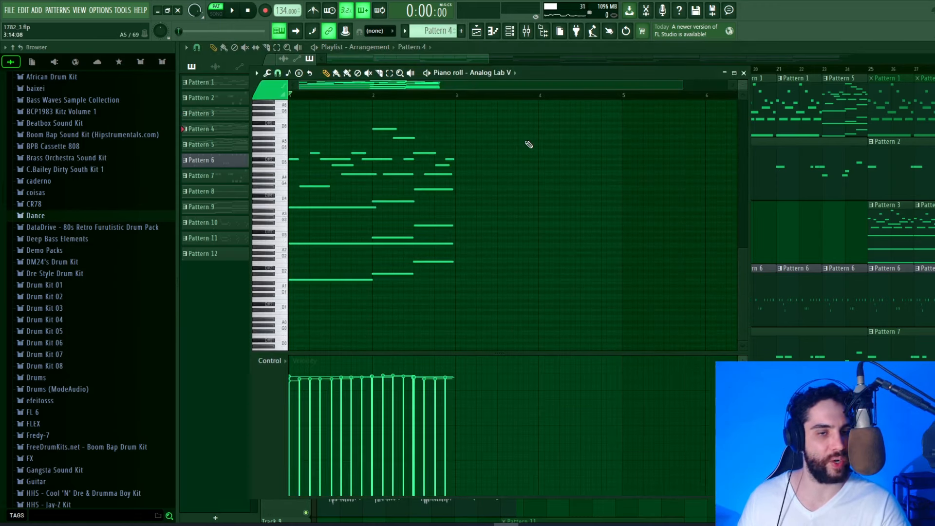
key(space)
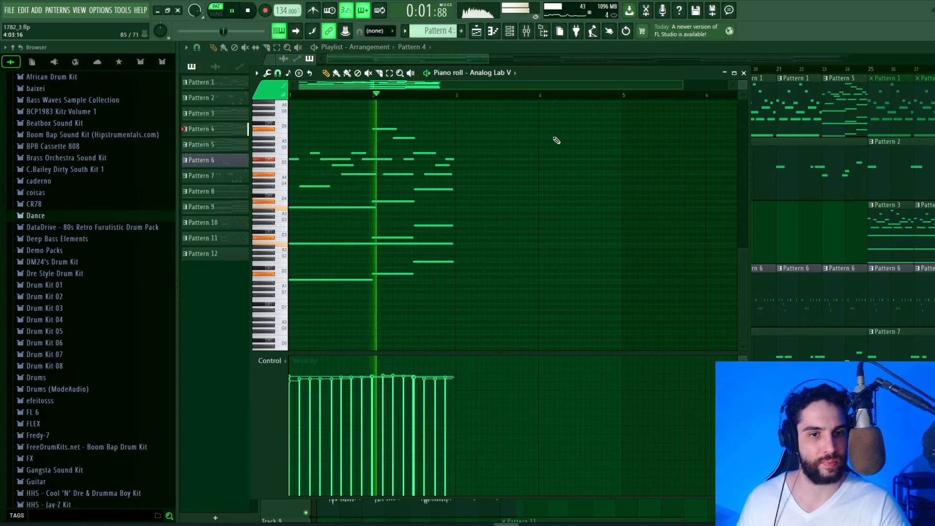
key(space)
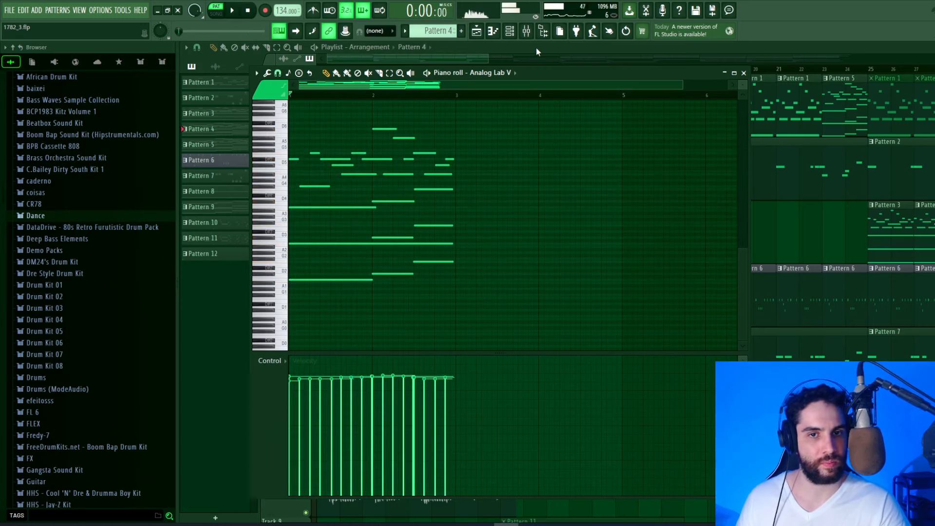
Return to the playlist and play the arrangement's opening section from bar 1 in song mode.
key(F7)
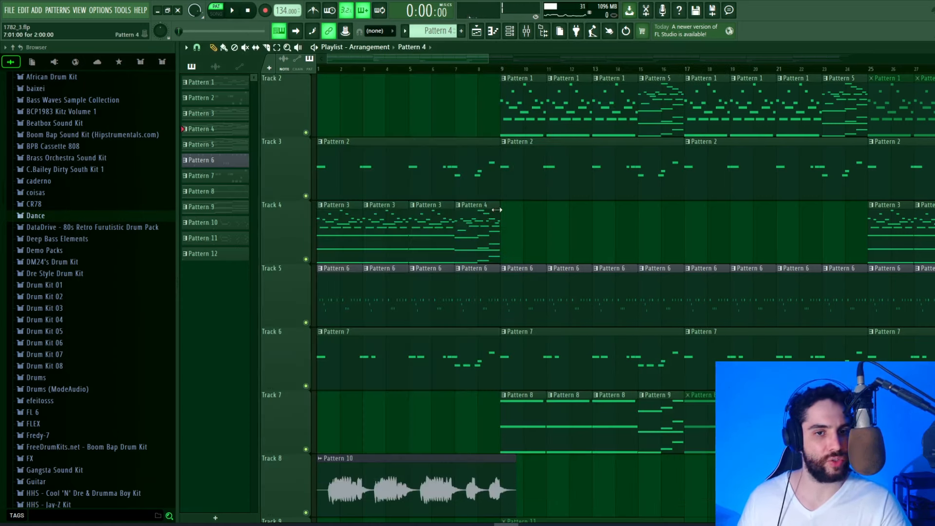
scroll(557, 244, up, 1)
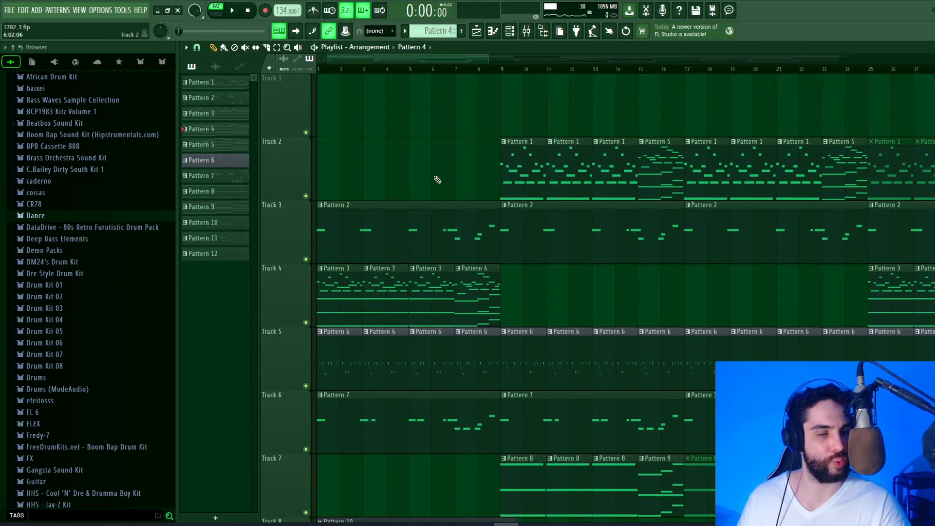
key(space)
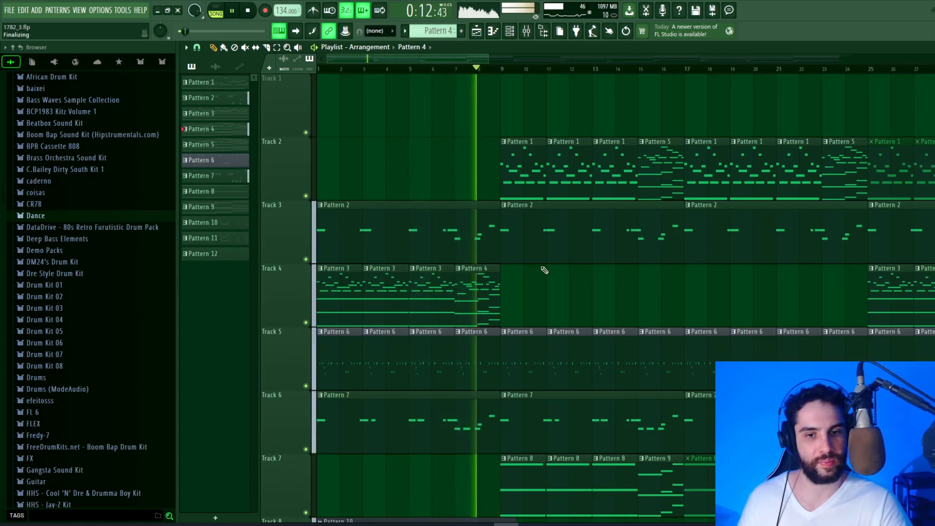
key(space)
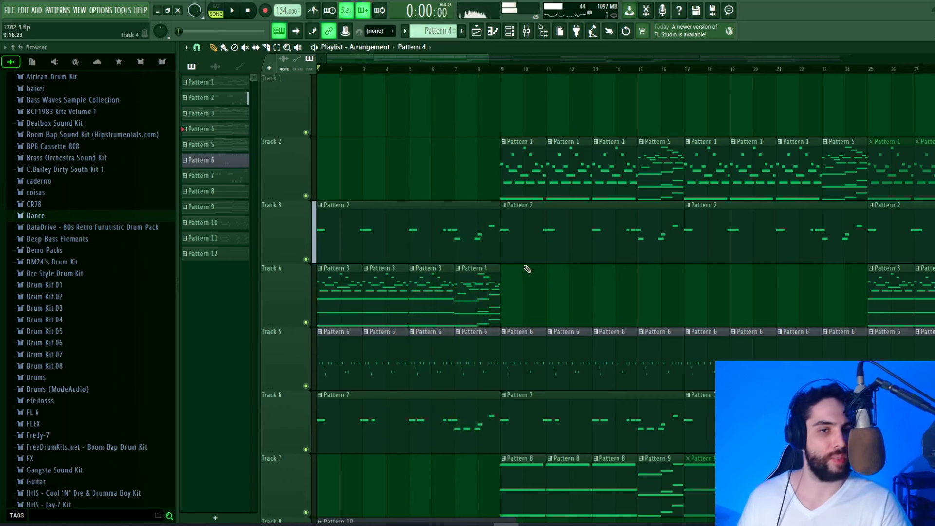
Play the arrangement from bar 9, where the Pattern 1 clips begin, and open Pattern 1 after stopping playback.
click(501, 69)
key(space)
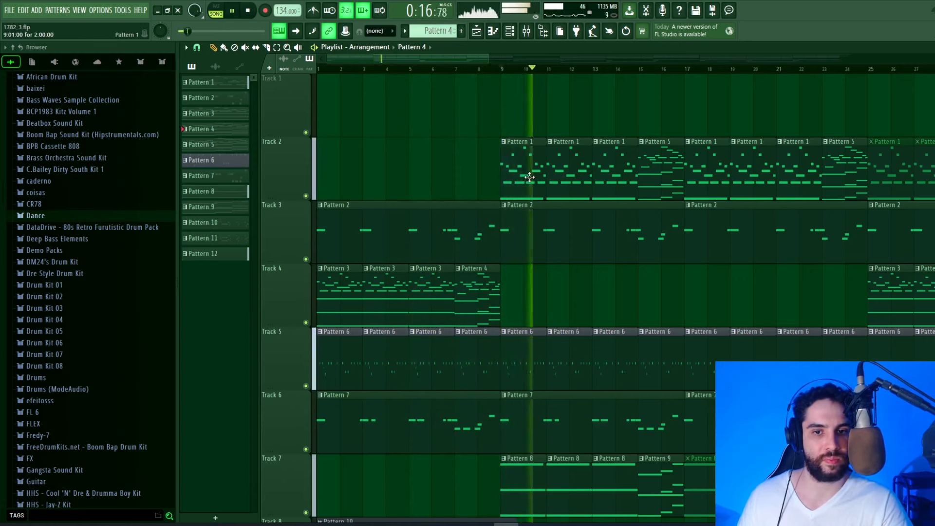
key(space)
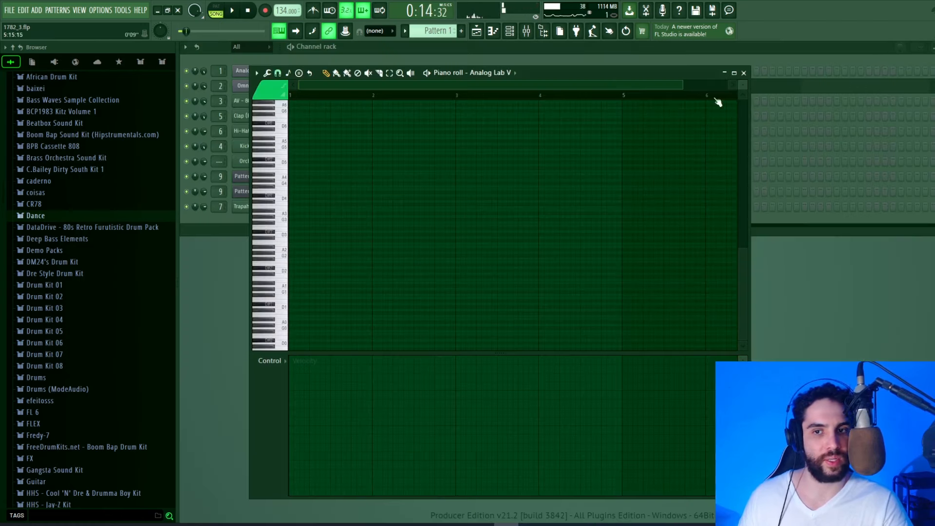
Play Pattern 1 on its own and examine the Fingerstyle Acoustic 18 string b patch in Omnisphere's patch browser.
key(space)
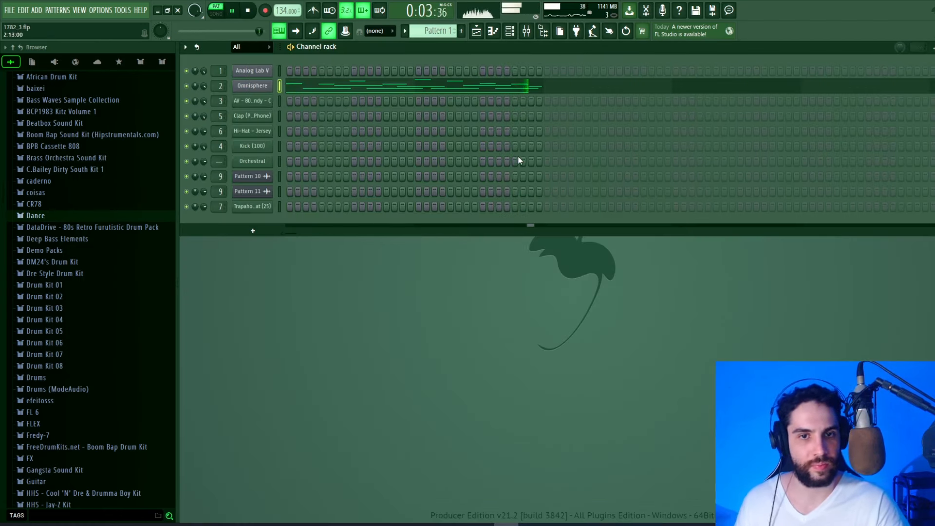
key(space)
click(477, 31)
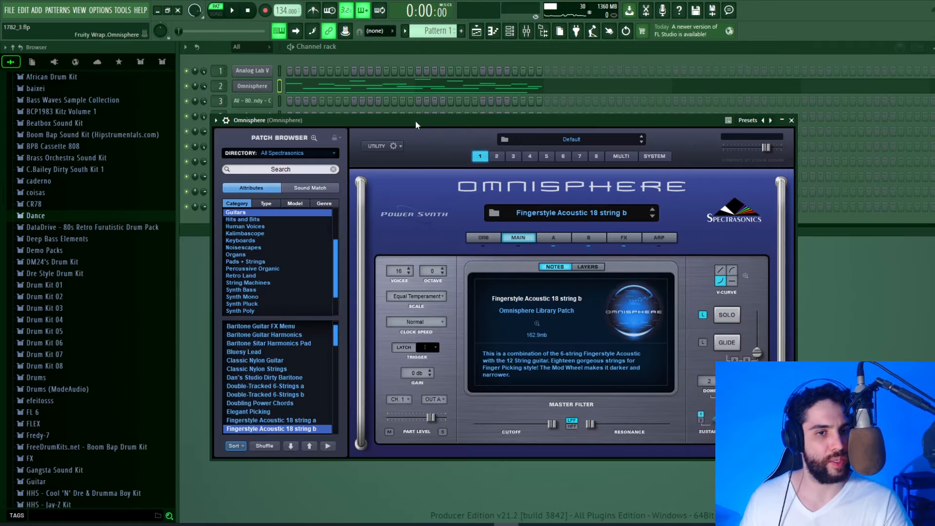
drag(416, 121, 417, 98)
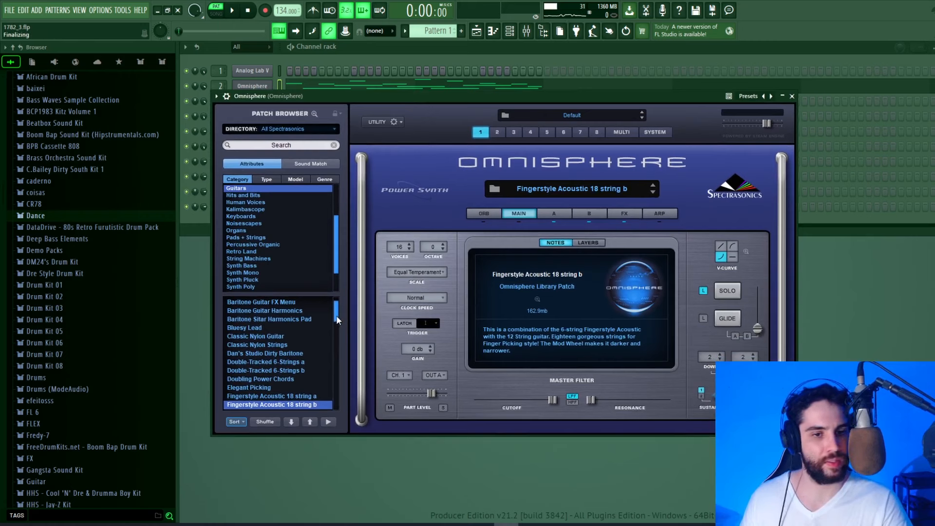
drag(335, 318, 336, 329)
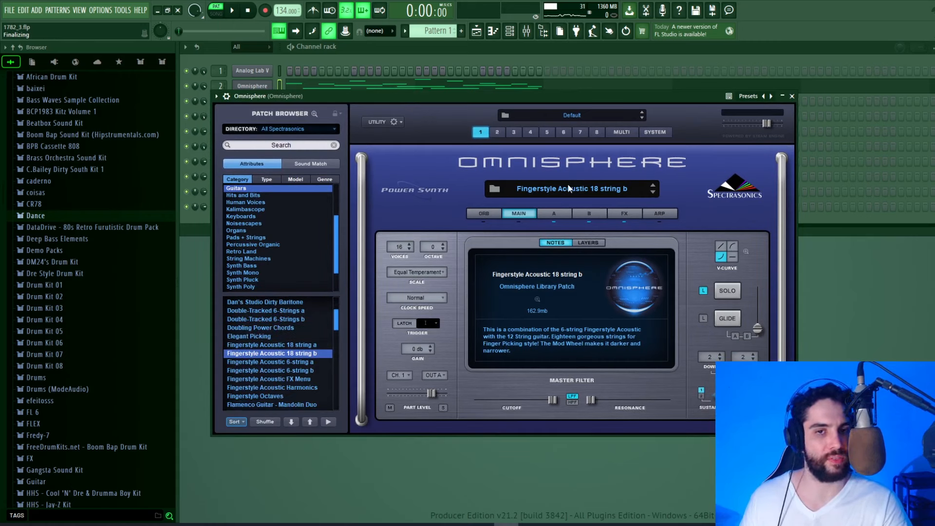
Compare the sound of the Omnisphere mixer track with its effects bypassed and re-enabled while Pattern 1 plays.
key(F9)
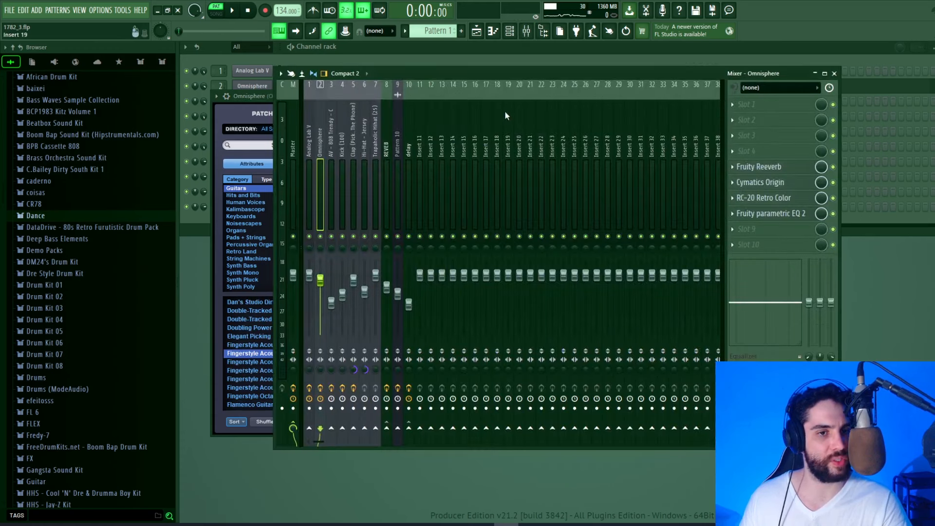
click(322, 389)
drag(396, 74, 400, 78)
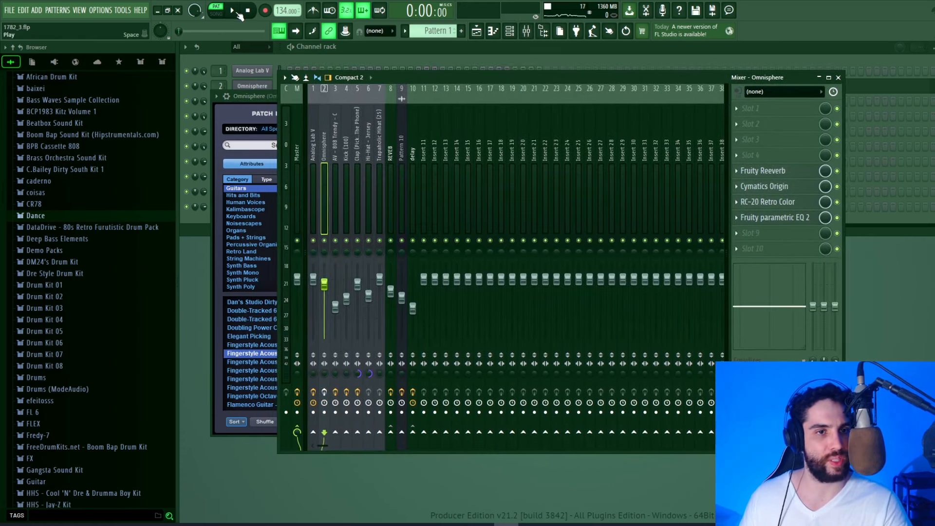
click(237, 12)
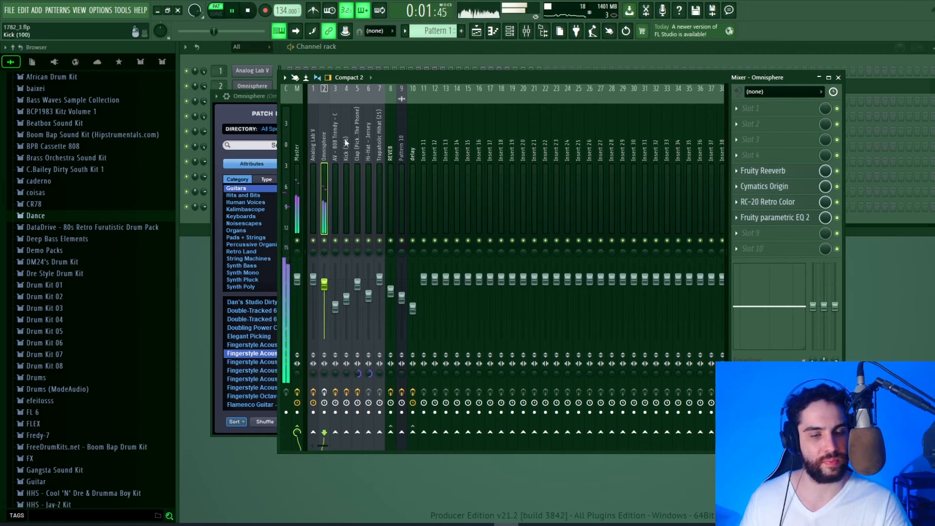
click(325, 393)
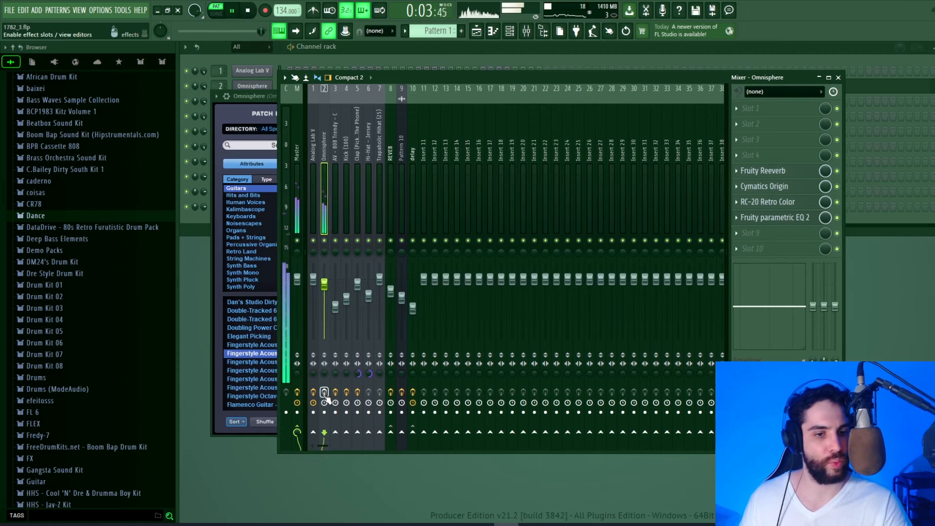
click(249, 13)
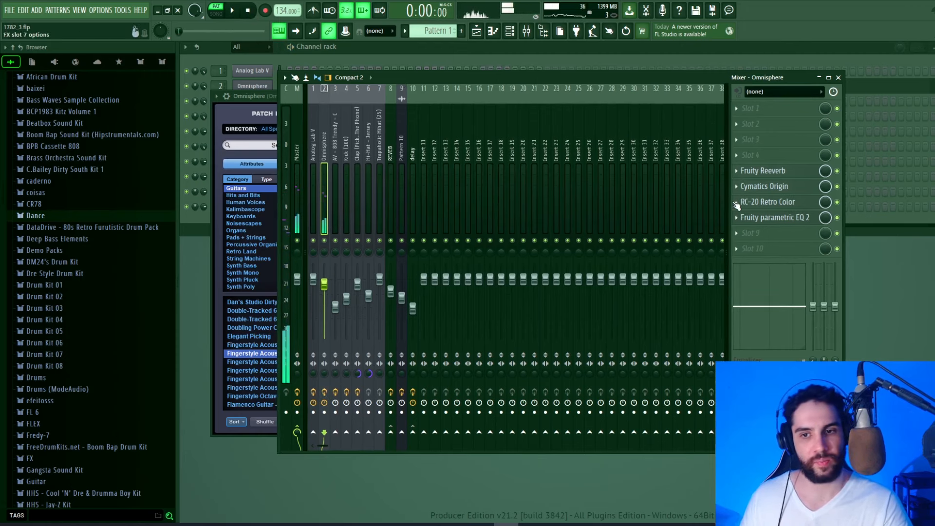
Open RC-20 Retro Color on the Omnisphere track, raise Wobble to 44 %, and listen to Pattern 1.
click(777, 206)
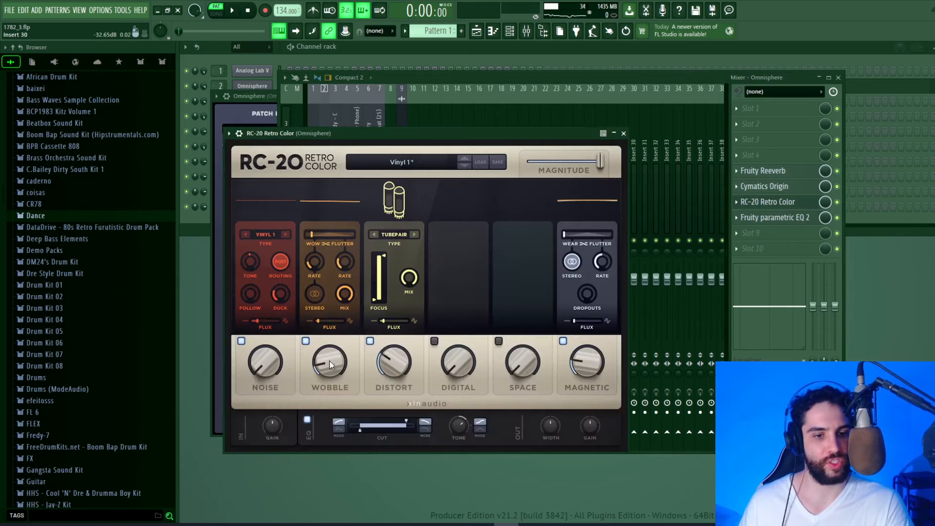
drag(325, 369, 338, 314)
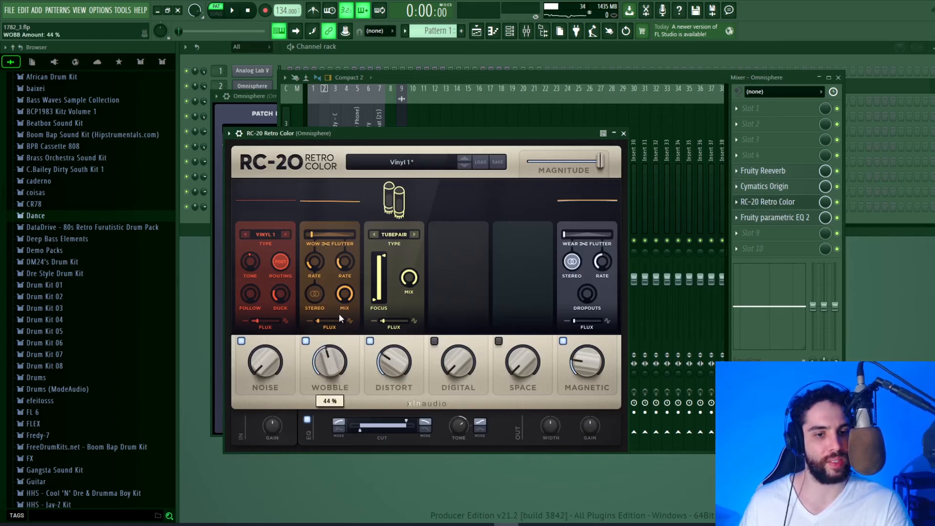
key(space)
click(248, 11)
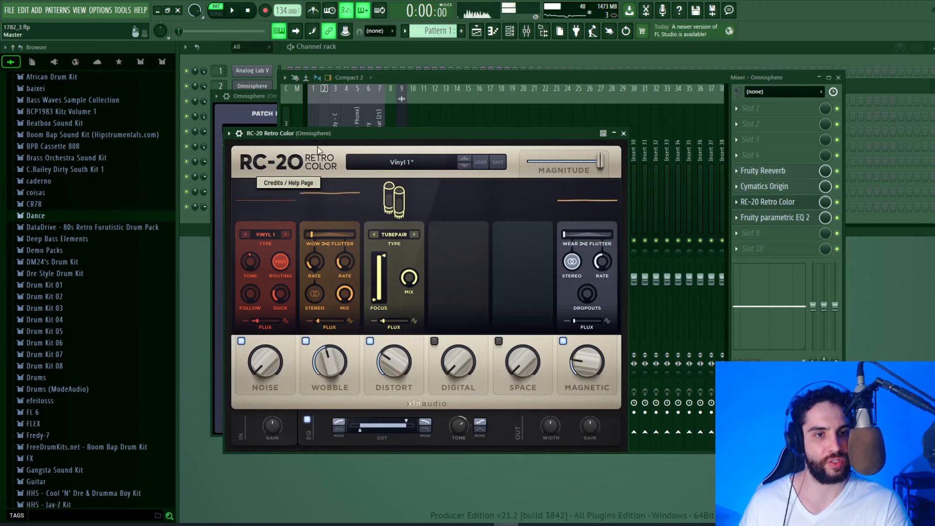
Set RC-20's Wobble to 18 % and check the Omnisphere track's Fruity parametric EQ 2 curve before closing it.
drag(324, 352, 328, 408)
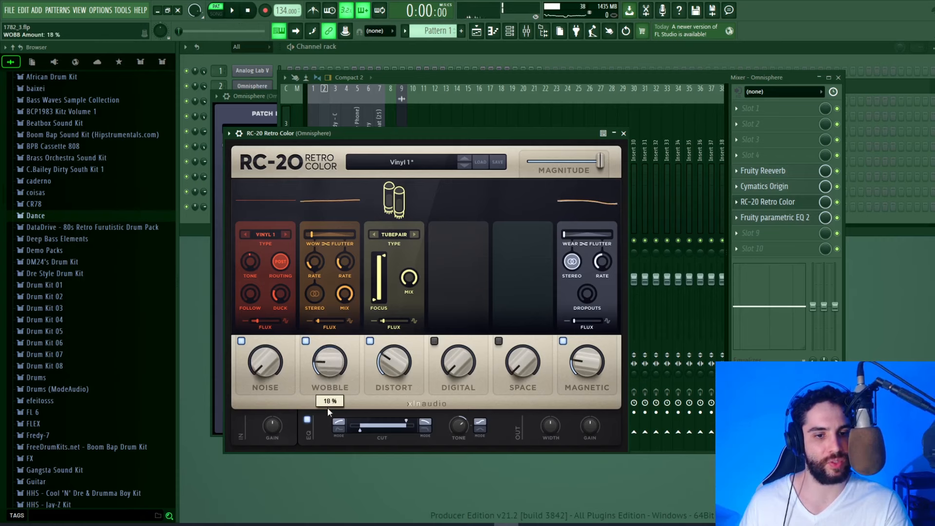
click(794, 218)
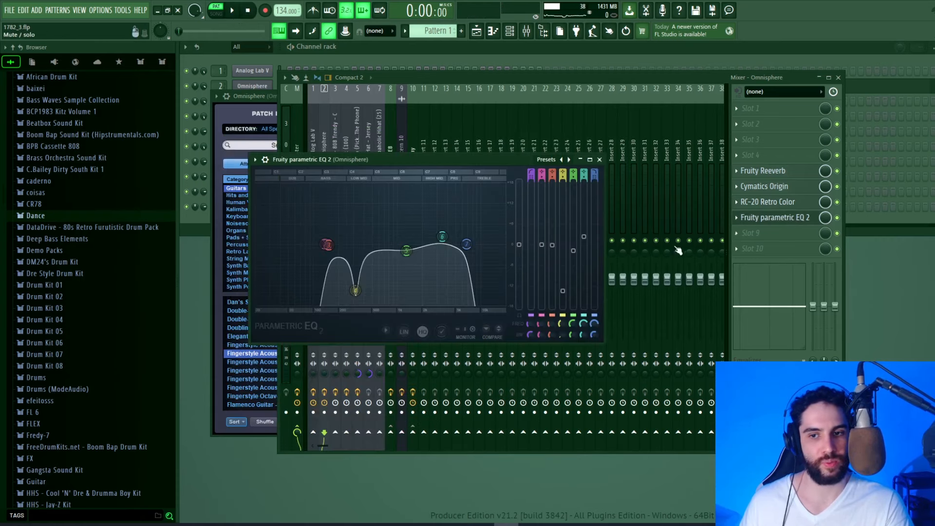
click(600, 160)
Open the playlist and play the arrangement from the start in song mode while reviewing its tracks.
key(F5)
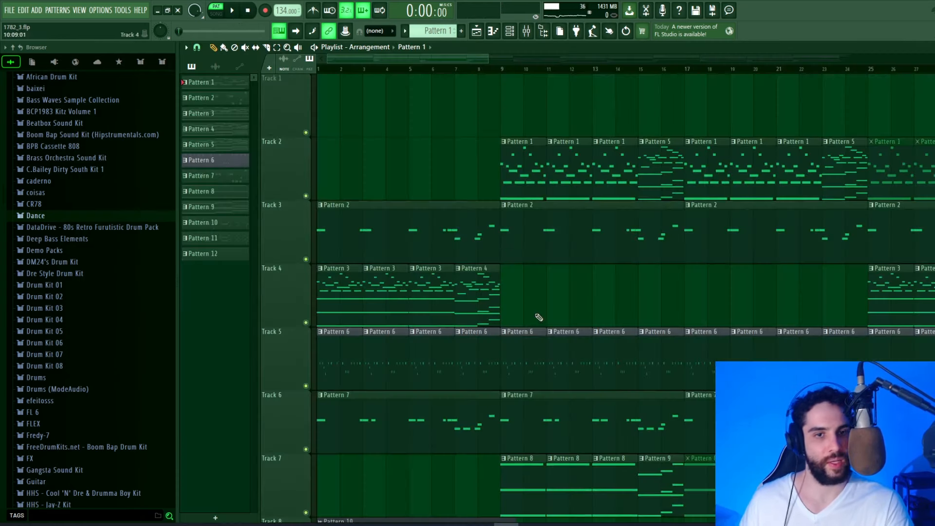
scroll(519, 261, down, 3)
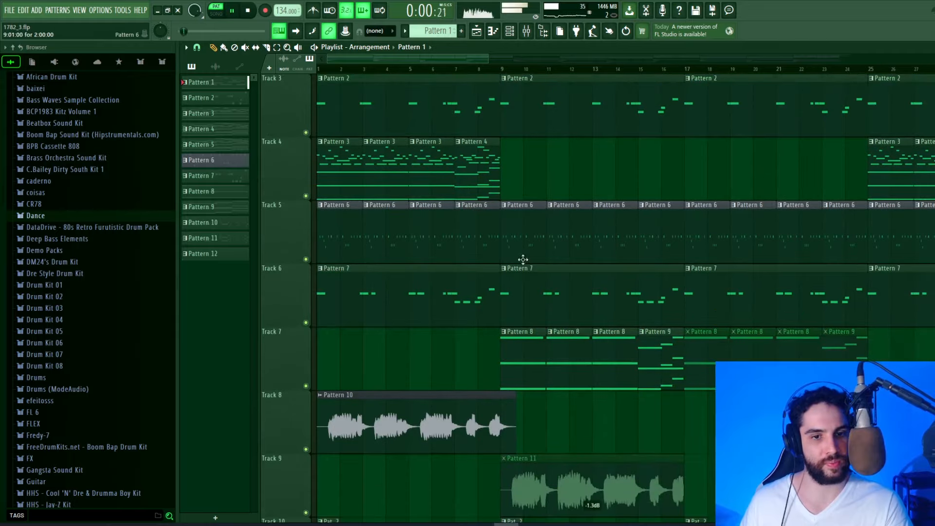
scroll(518, 262, up, 3)
click(217, 15)
key(space)
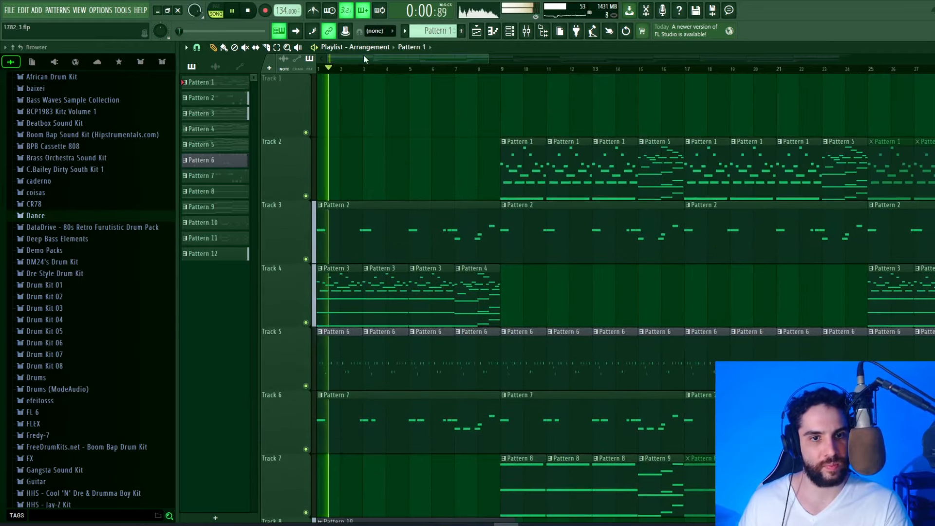
scroll(488, 195, down, 2)
scroll(487, 195, down, 2)
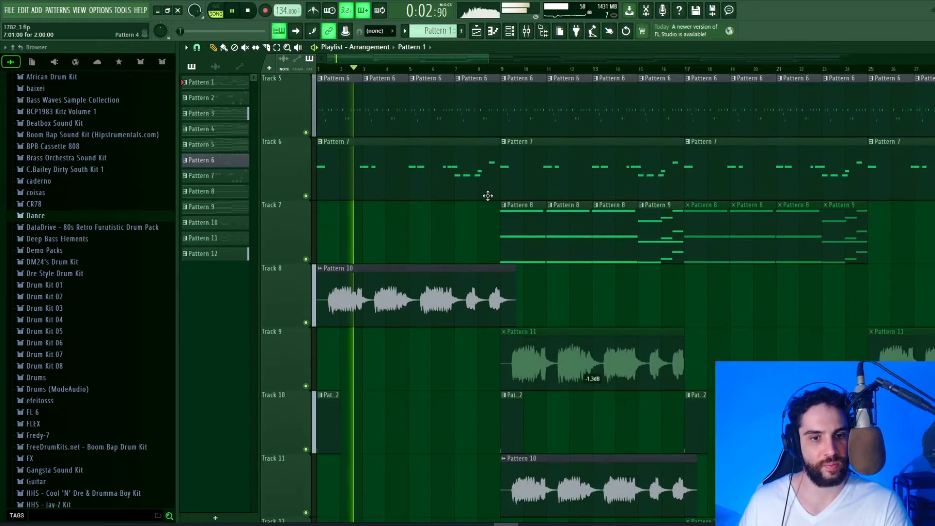
key(space)
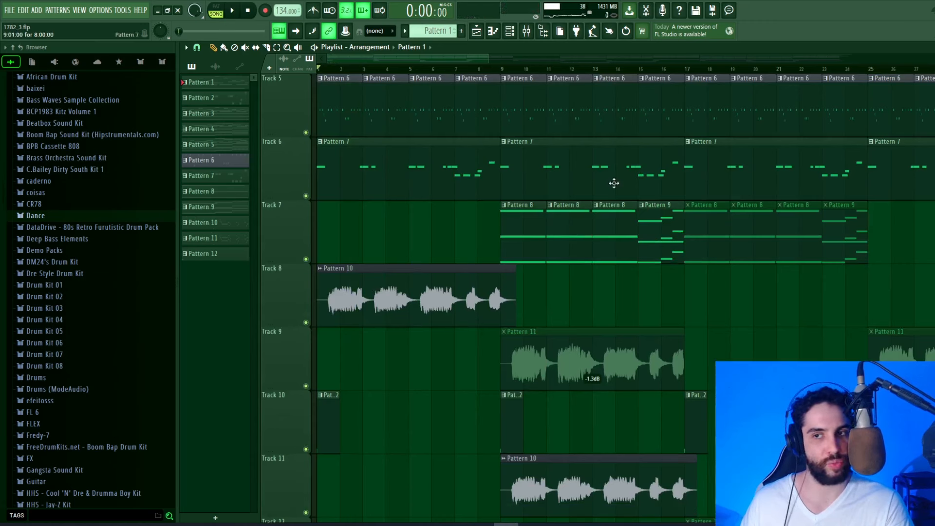
Switch to Pattern 10, open the Orchestral channel's piano roll, and play its melody briefly.
click(932, 47)
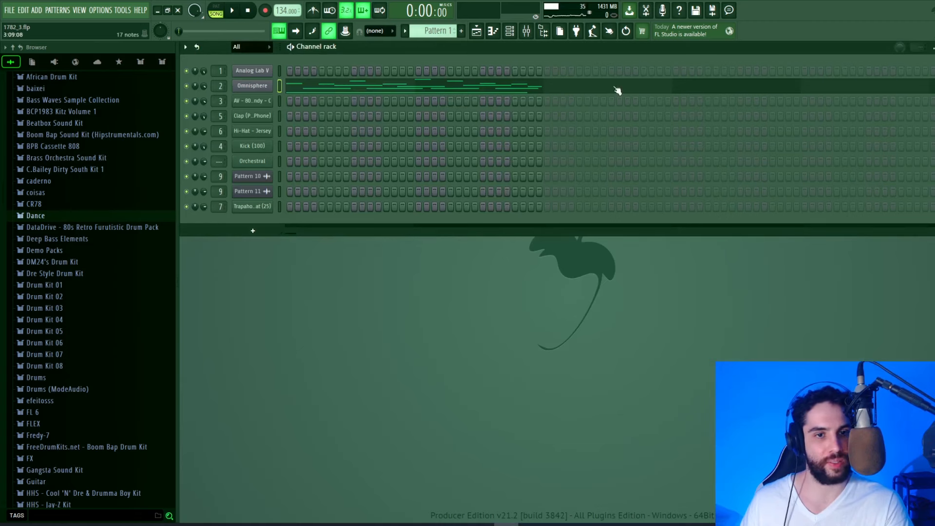
scroll(433, 31, down, 9)
click(350, 156)
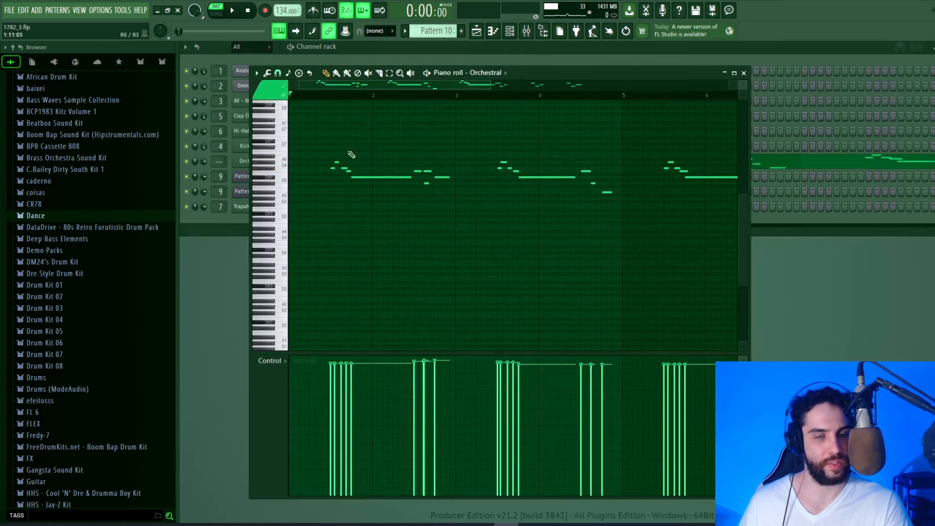
key(space)
drag(537, 69, 625, 74)
key(space)
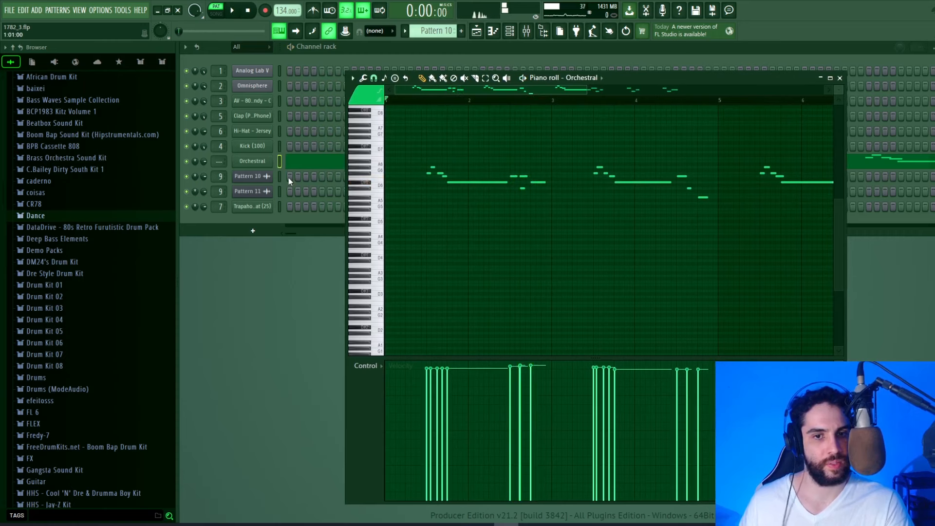
Open the EDIROL Orchestral instrument and check part 1's Flute Vibrato tone in the Tone Finder.
click(253, 161)
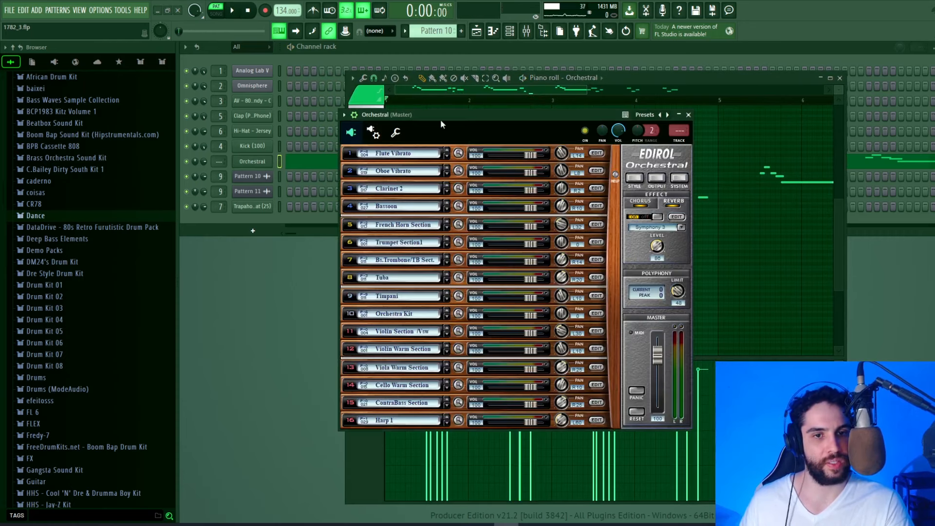
double_click(459, 113)
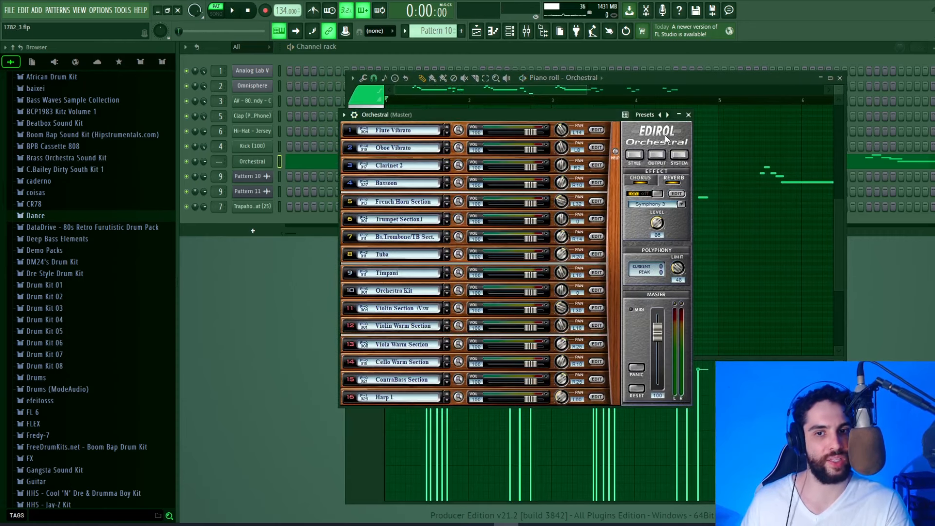
click(459, 130)
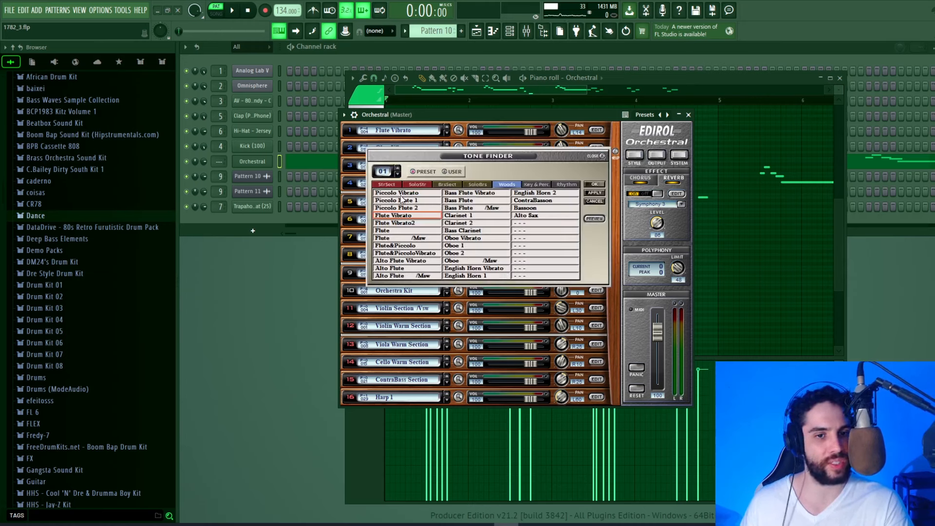
click(594, 184)
Close the Orchestral instrument, listen to Pattern 10, and examine the opening phrase of its melody up close.
key(space)
click(688, 115)
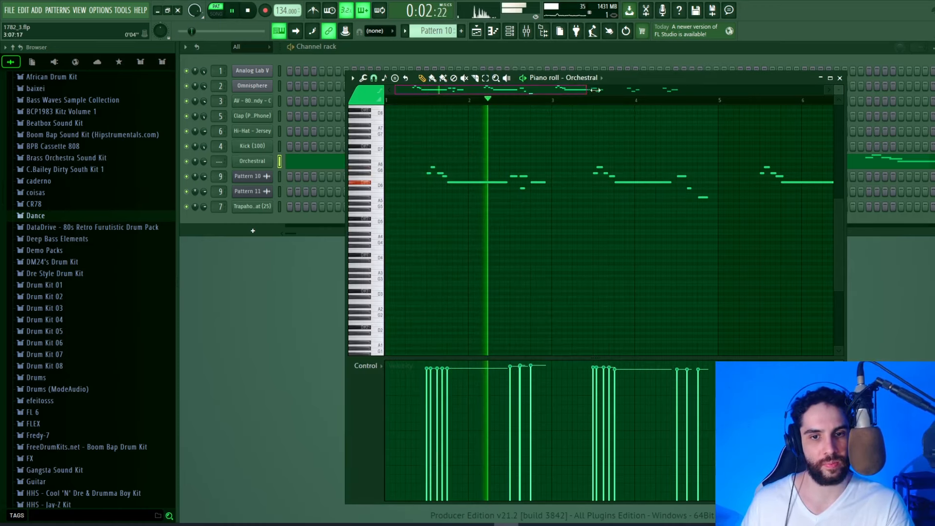
drag(596, 90, 627, 90)
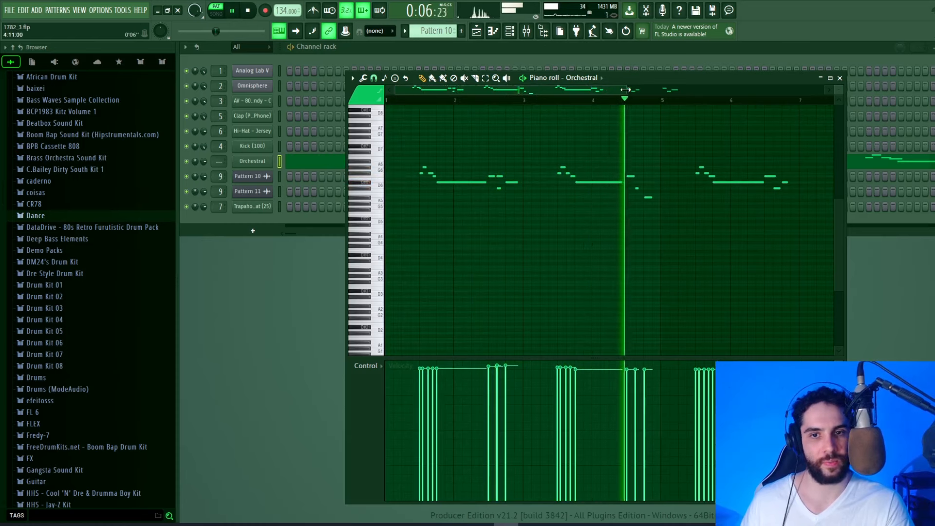
drag(627, 89, 524, 91)
key(space)
drag(839, 90, 838, 73)
drag(524, 90, 452, 92)
key(space)
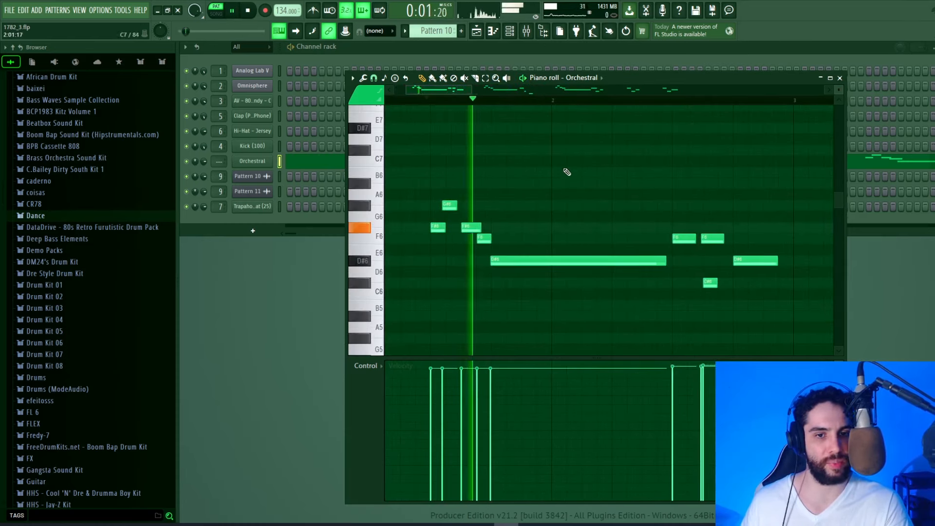
key(space)
Demonstrate a short descending run of B6, A#6 and G#6 above the long note, and remove it.
click(561, 172)
click(569, 183)
click(585, 205)
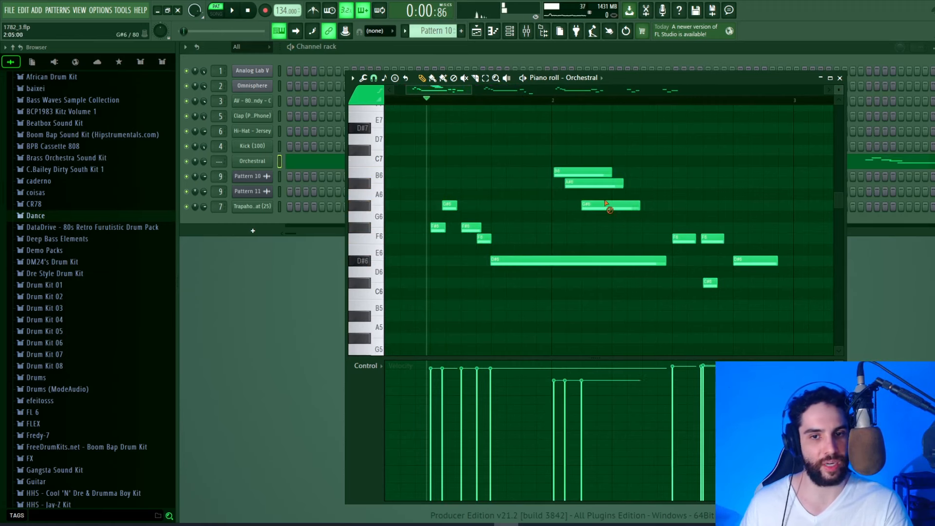
right_click(609, 205)
right_click(585, 184)
right_click(565, 172)
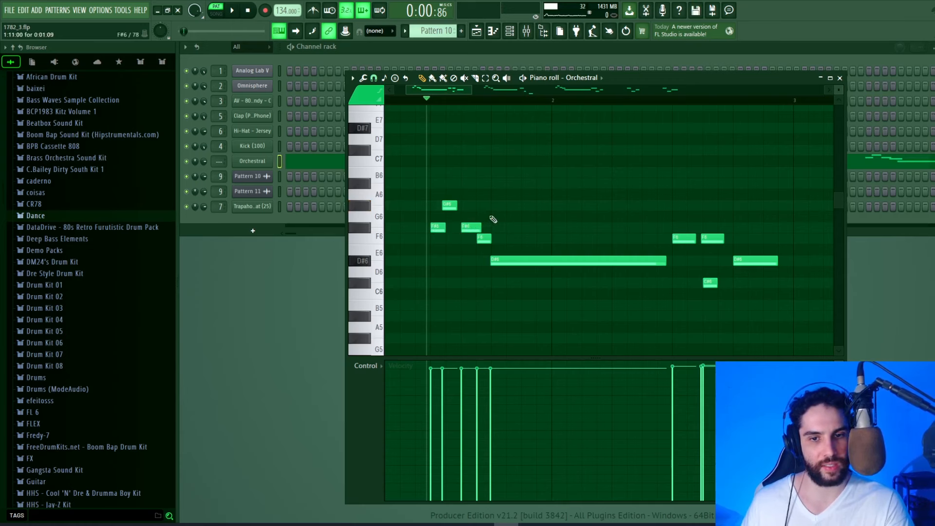
Demonstrate a stacked B6, D#7 and F#7 chord above the melody, and remove its three notes.
click(529, 181)
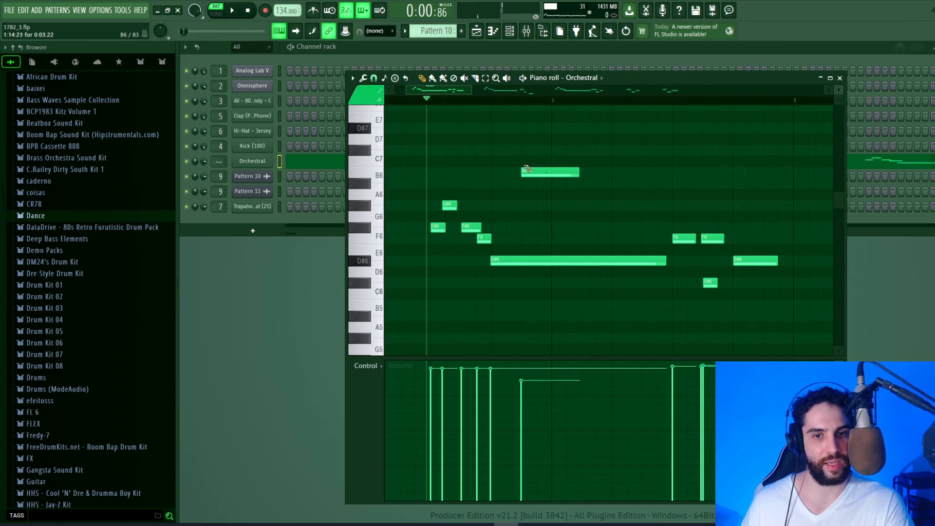
click(524, 129)
scroll(520, 204, up, 1)
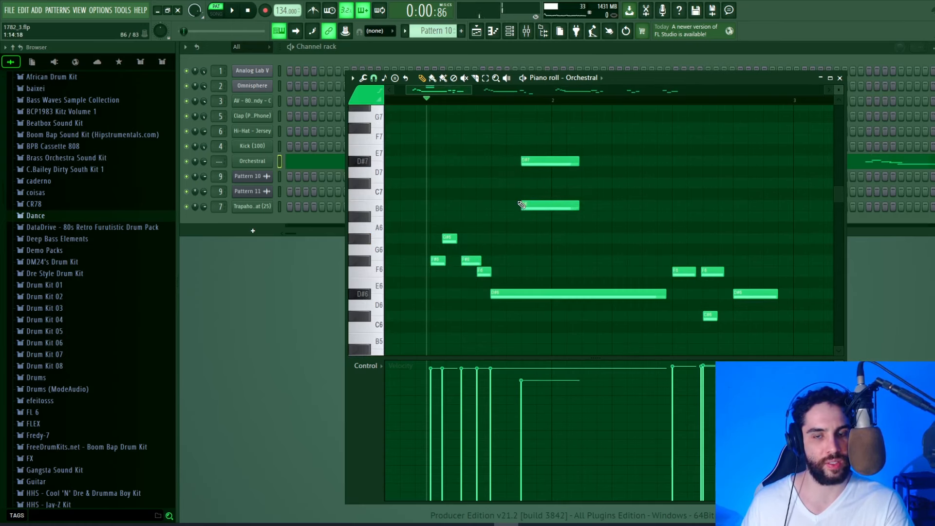
click(535, 129)
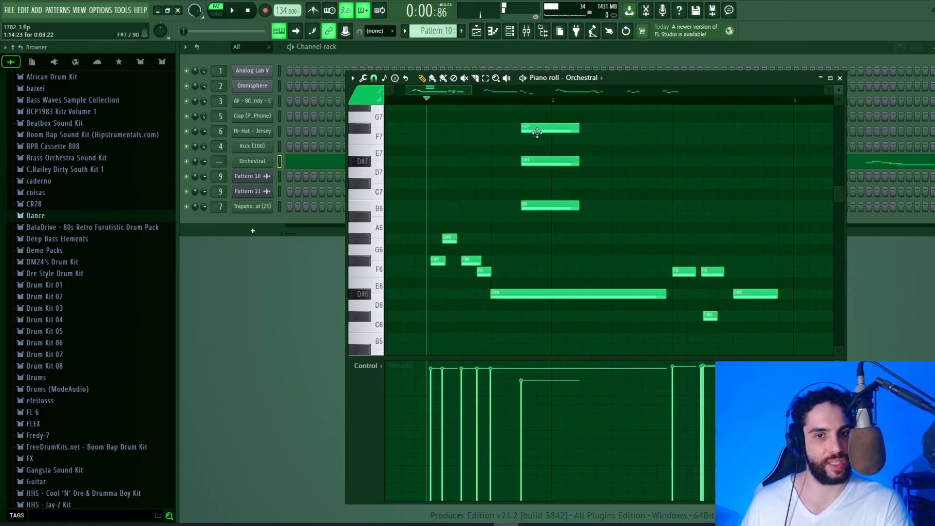
right_click(550, 205)
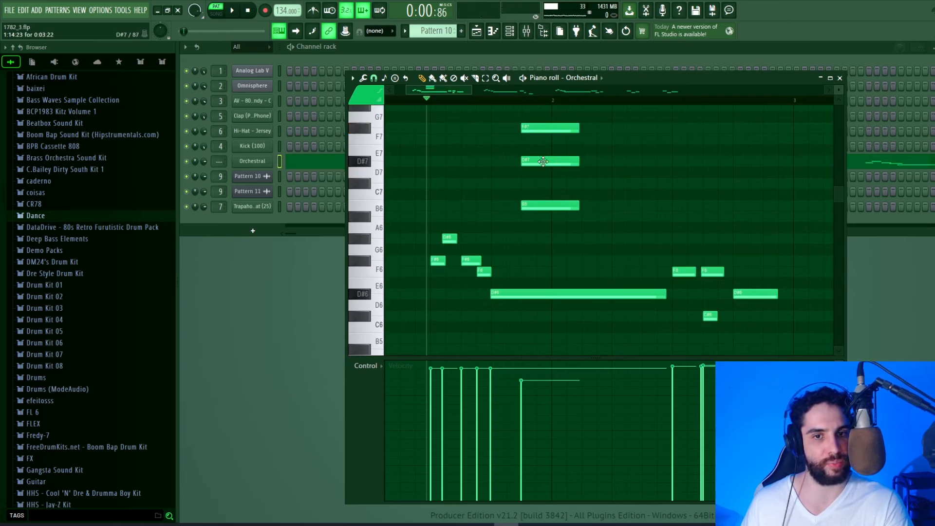
right_click(550, 128)
right_click(550, 160)
Add the harmony notes A#6, B6, A#6, G#6 and a long F#6 above the opening melody notes, and listen to them together.
click(439, 262)
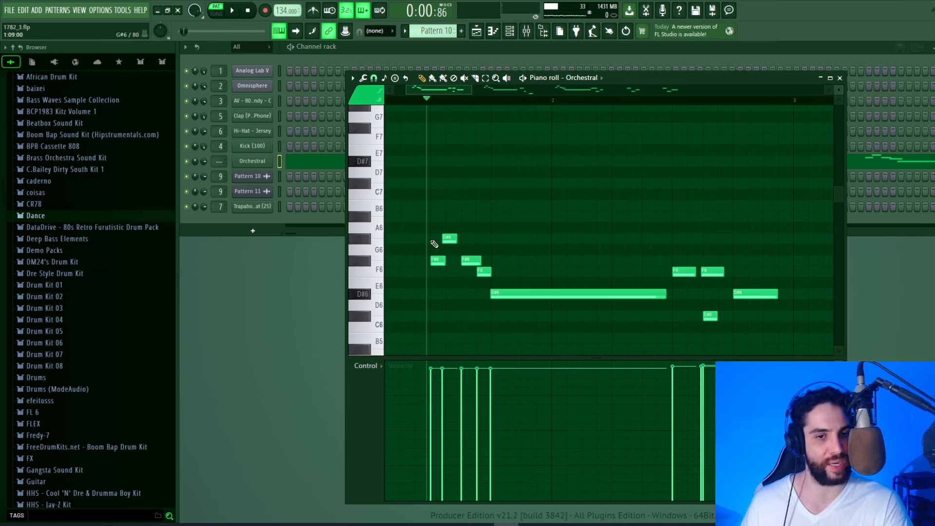
click(433, 215)
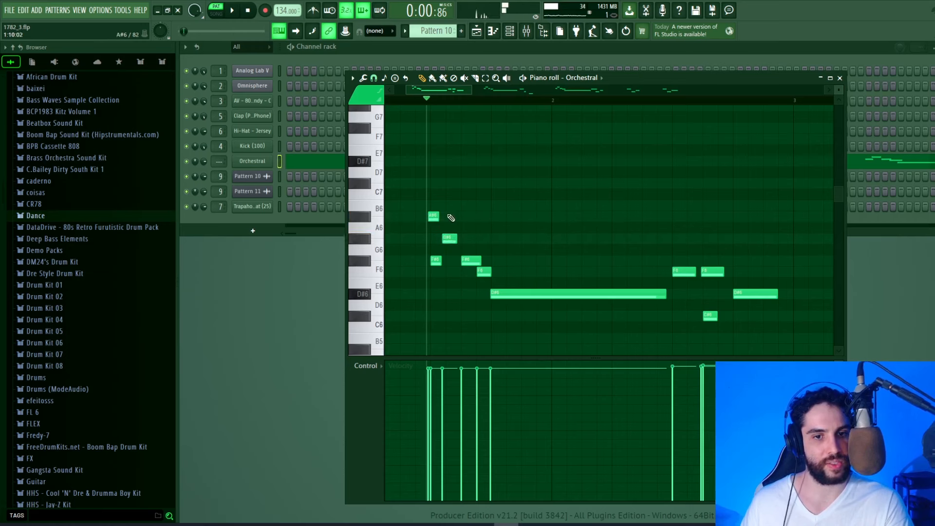
click(443, 206)
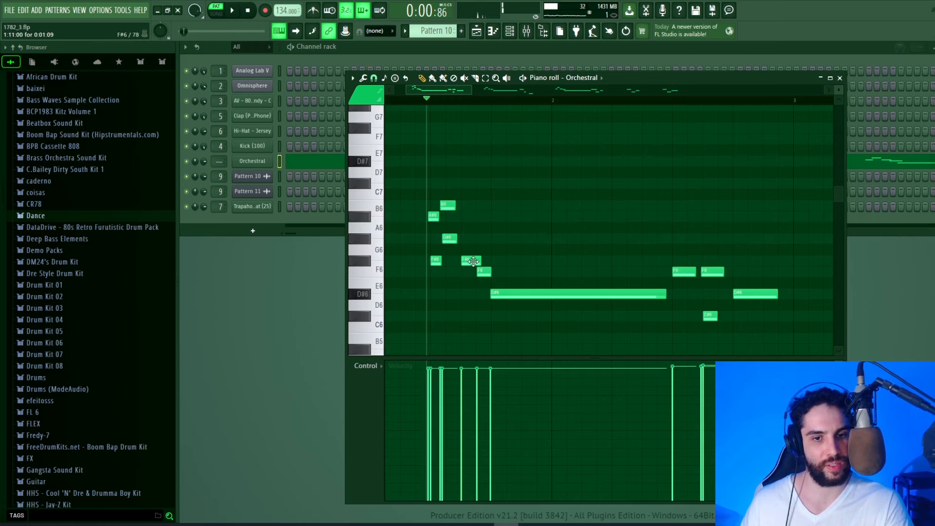
click(469, 216)
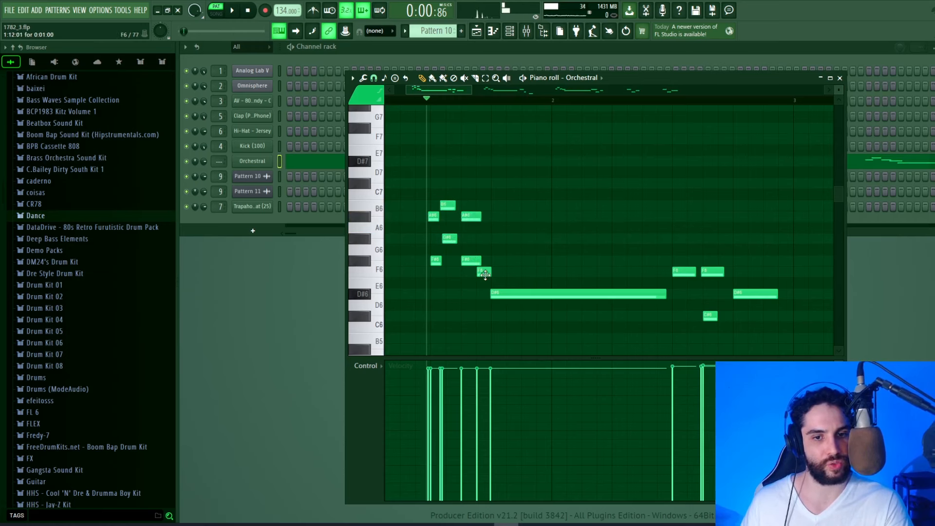
click(480, 238)
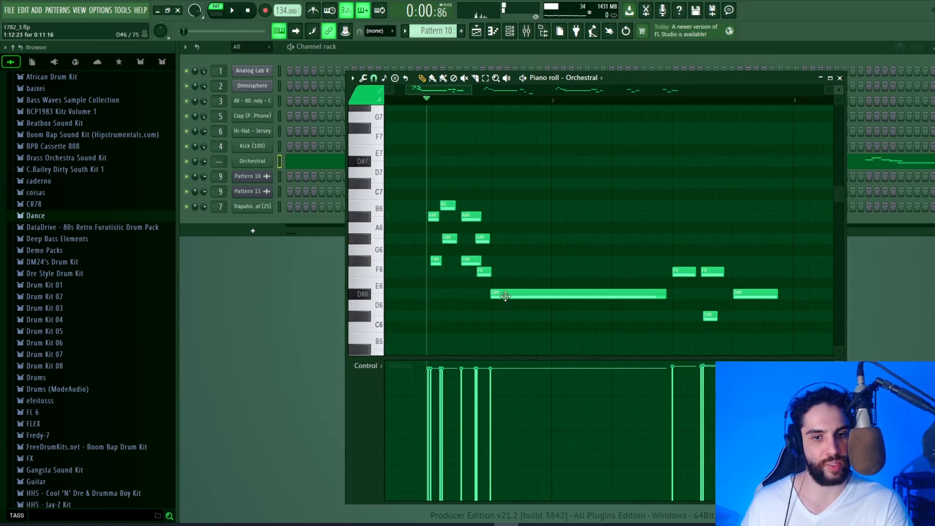
click(492, 261)
key(space)
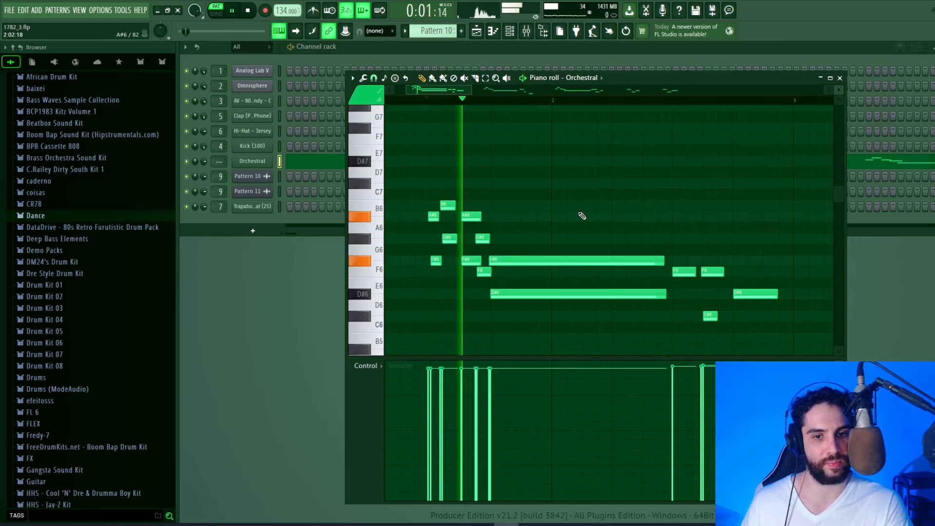
key(space)
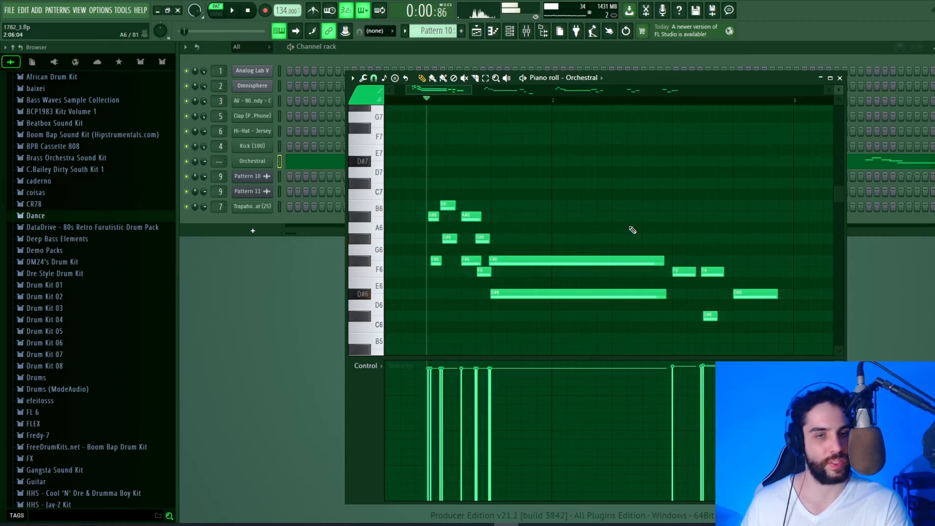
key(space)
key(space)
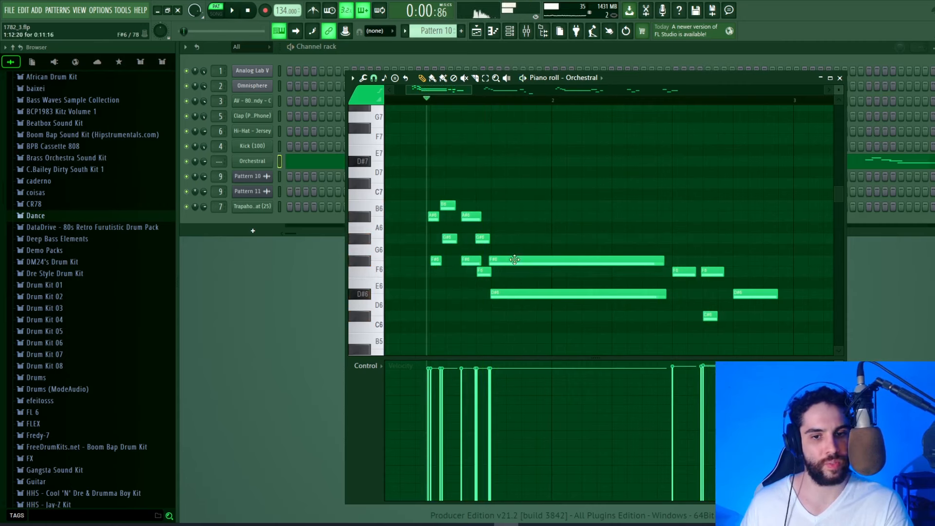
Delete the five harmony notes above the opening phrase and listen to the single-line melody.
right_click(492, 261)
right_click(483, 238)
right_click(471, 216)
right_click(447, 204)
right_click(434, 216)
key(space)
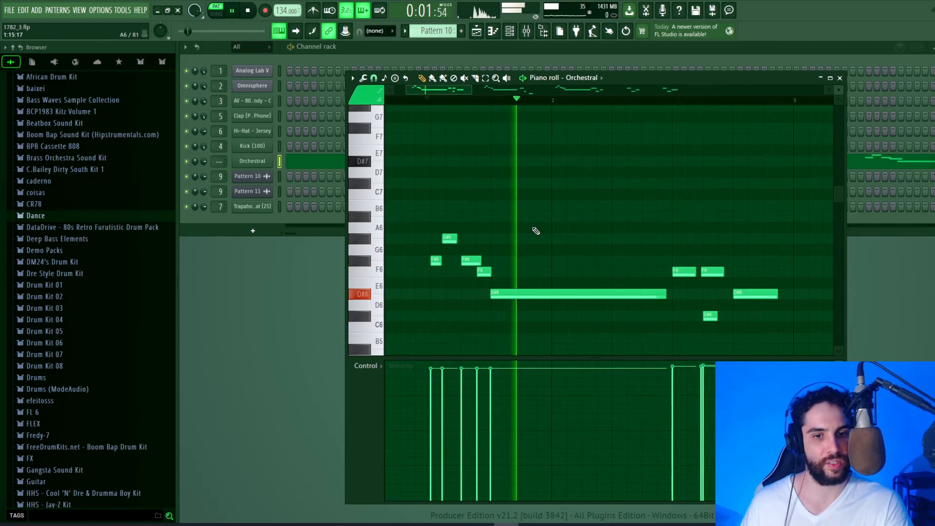
key(space)
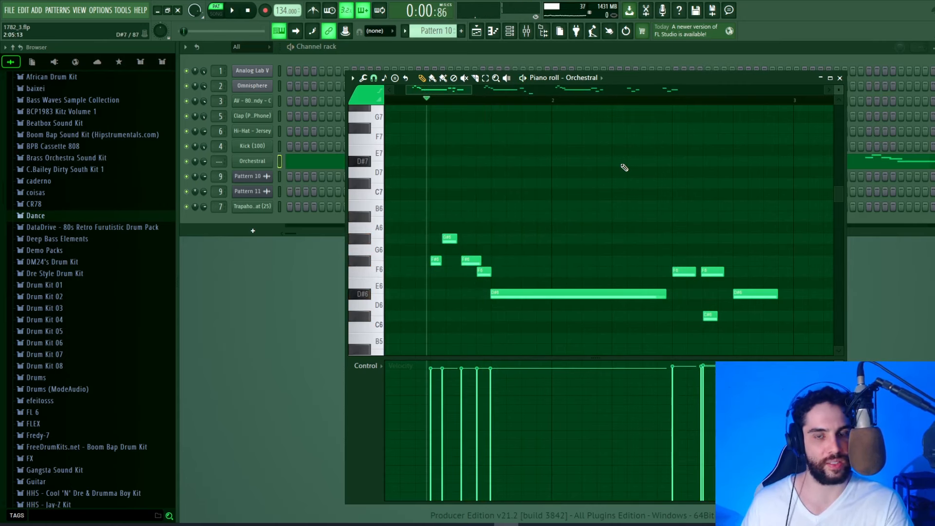
Open Pattern 6 from the playlist, listen to its drum rhythm, and check the Clap channel.
click(840, 77)
click(479, 34)
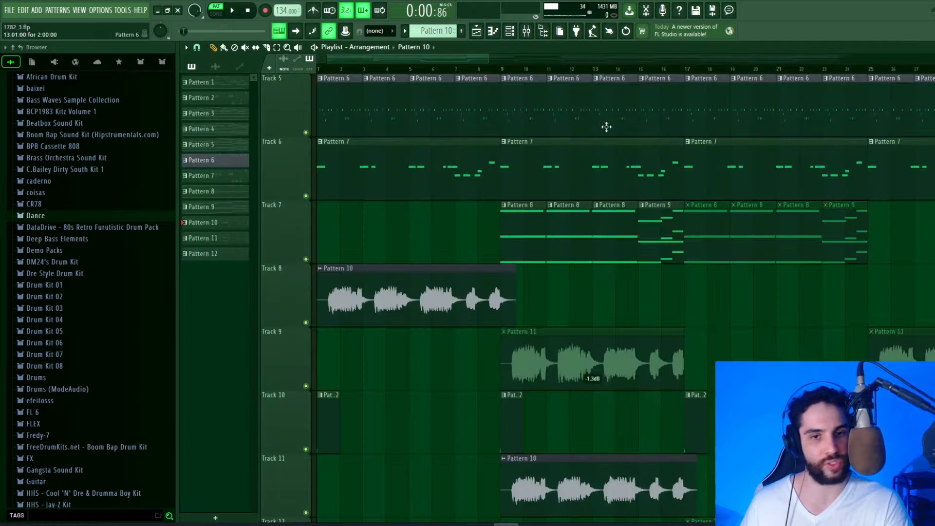
double_click(396, 100)
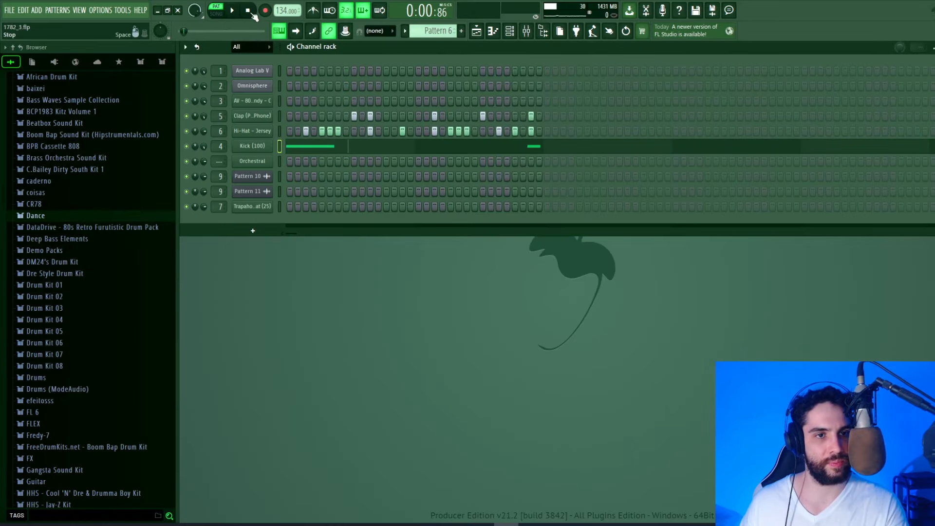
key(space)
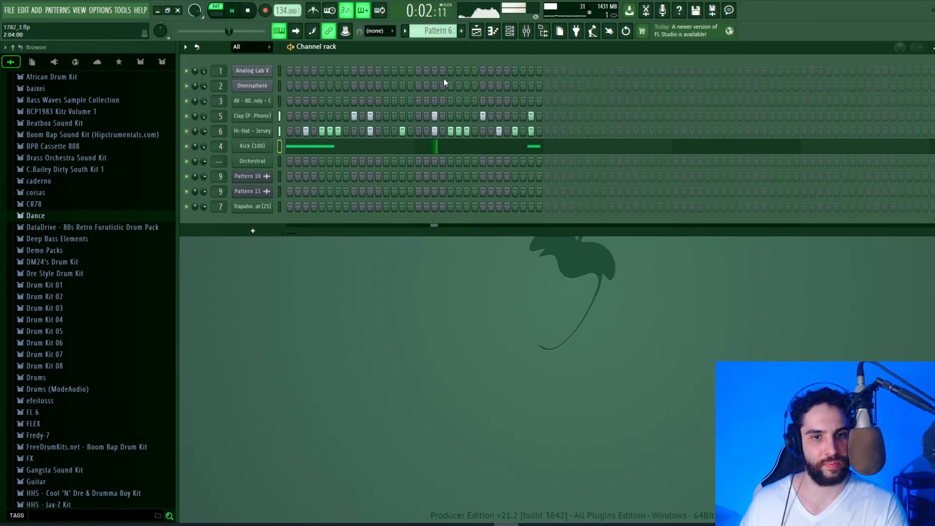
key(space)
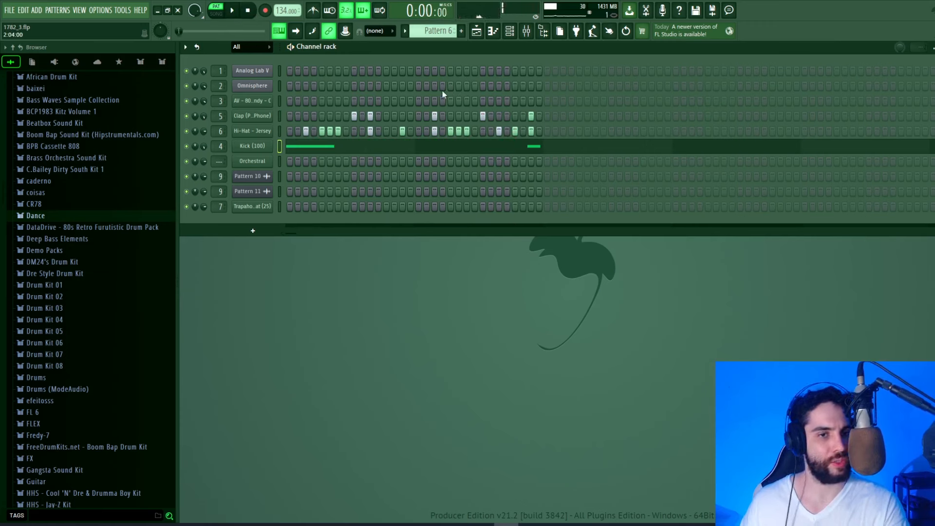
click(267, 117)
click(538, 173)
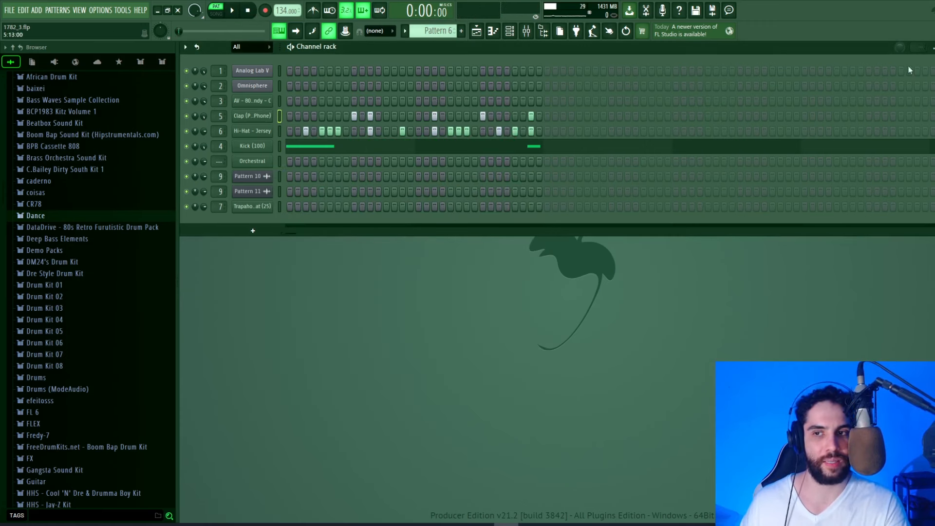
Raise the velocities of the second, third and fifth Clap hits to about the level of the other two, and listen to the rhythm.
click(934, 47)
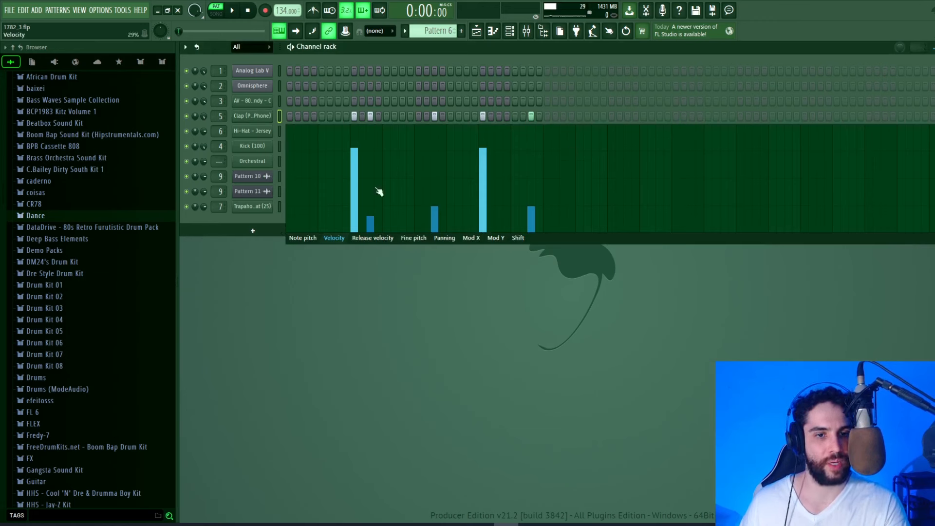
click(374, 151)
click(436, 151)
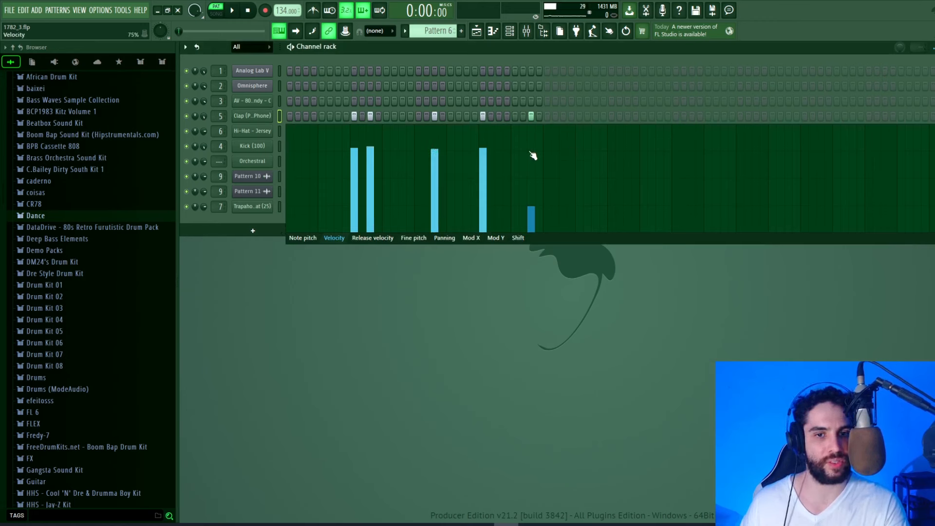
click(532, 154)
key(space)
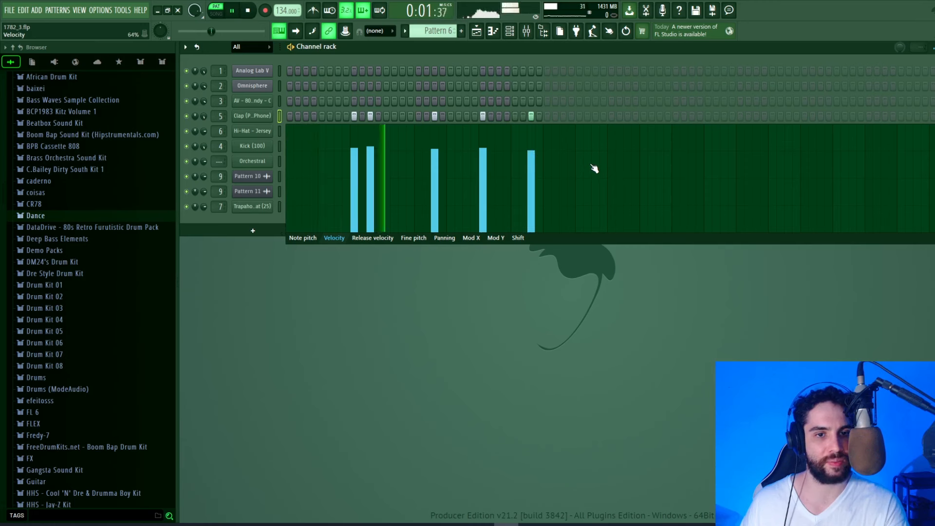
key(space)
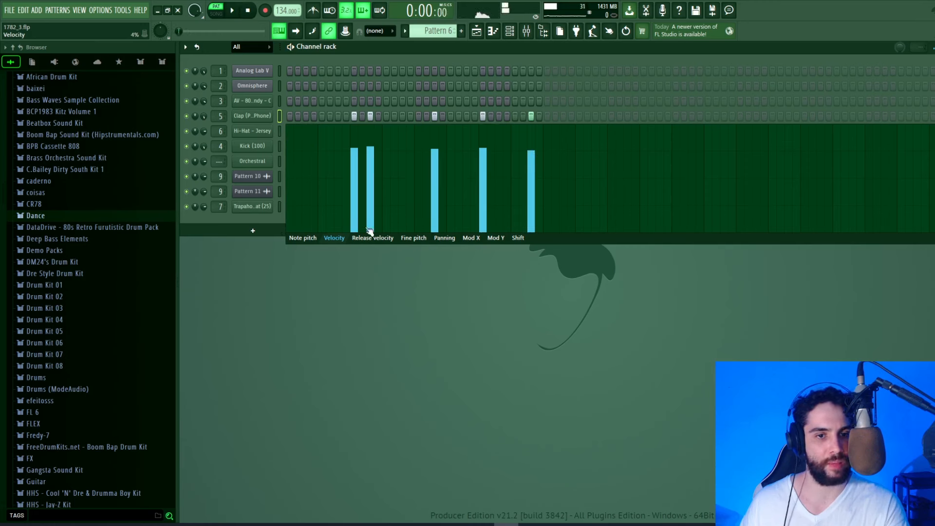
Lower the second, third and fifth Clap hits to soft velocities, keep the other two loud, and play the pattern.
click(371, 217)
click(435, 202)
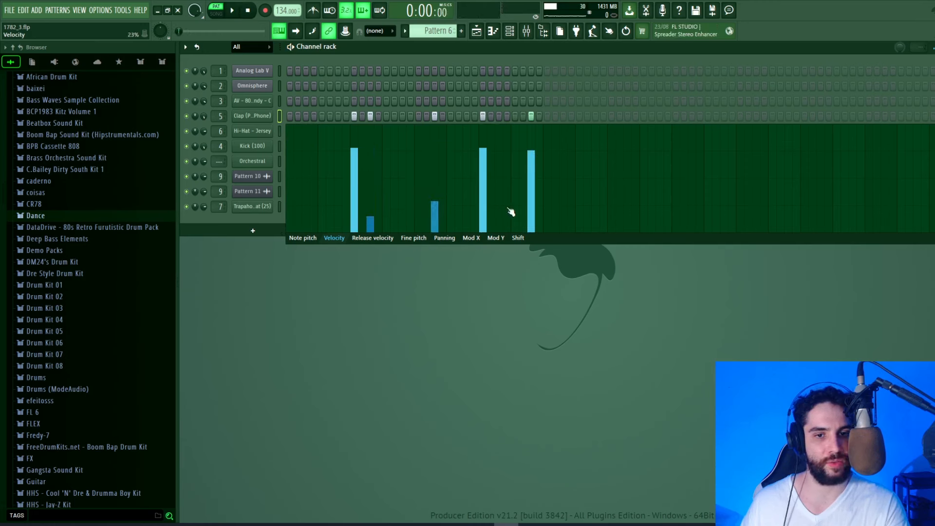
click(532, 212)
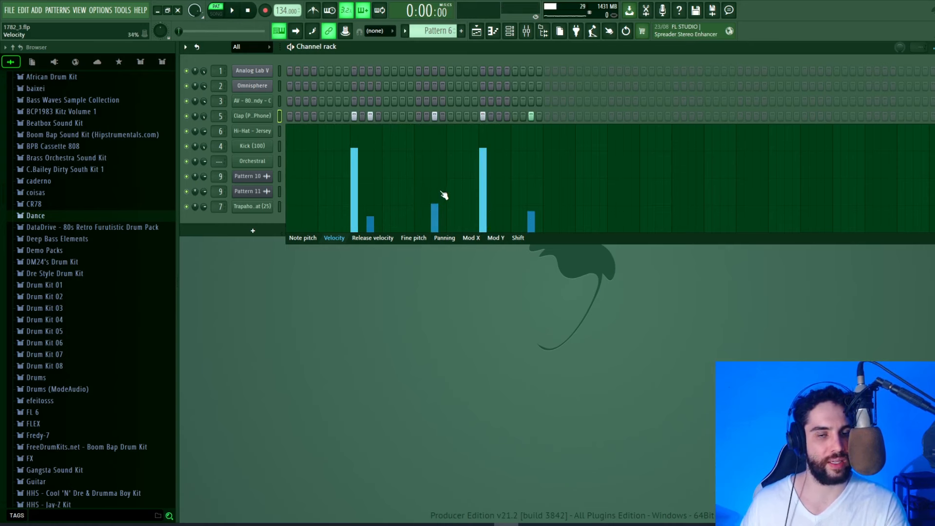
key(space)
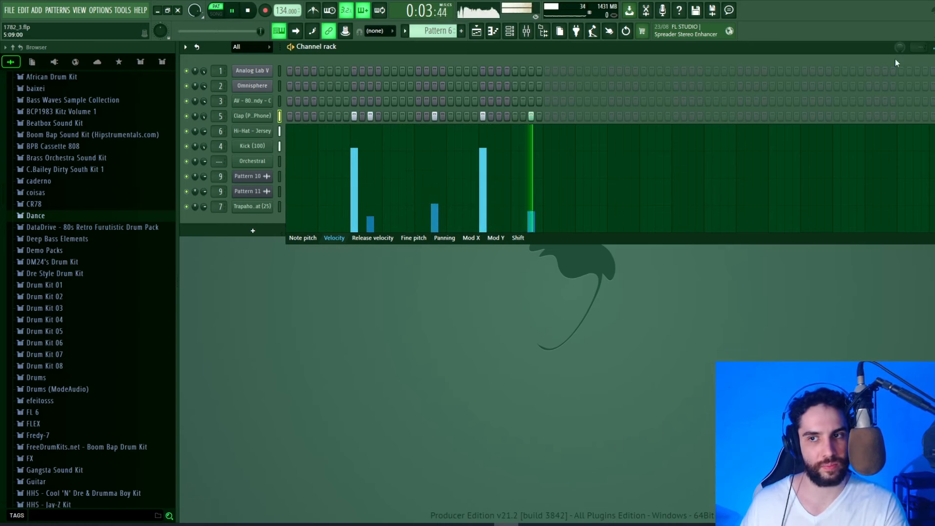
key(space)
Open the Hi-Hat - Jersey notes of Pattern 6 in the piano roll and listen to their rhythm and pitch changes.
click(263, 133)
right_click(264, 133)
click(247, 128)
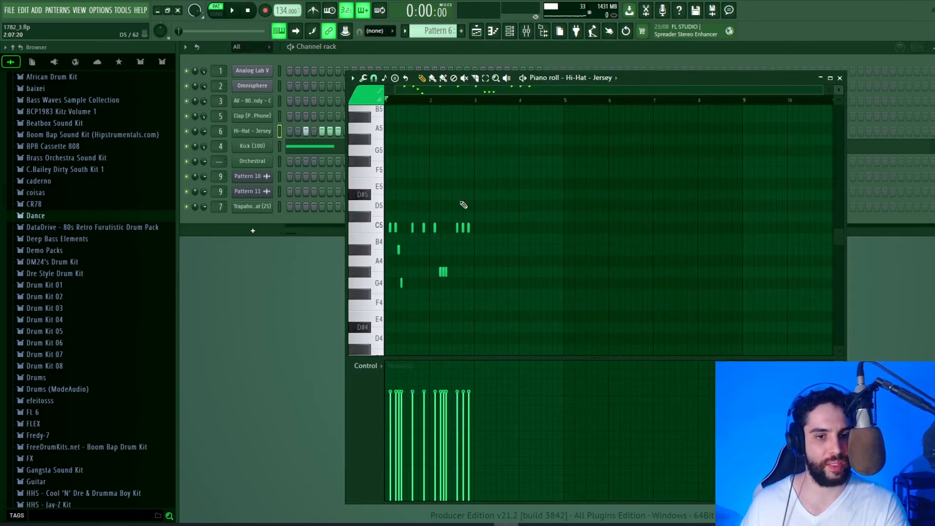
key(space)
drag(807, 89, 707, 89)
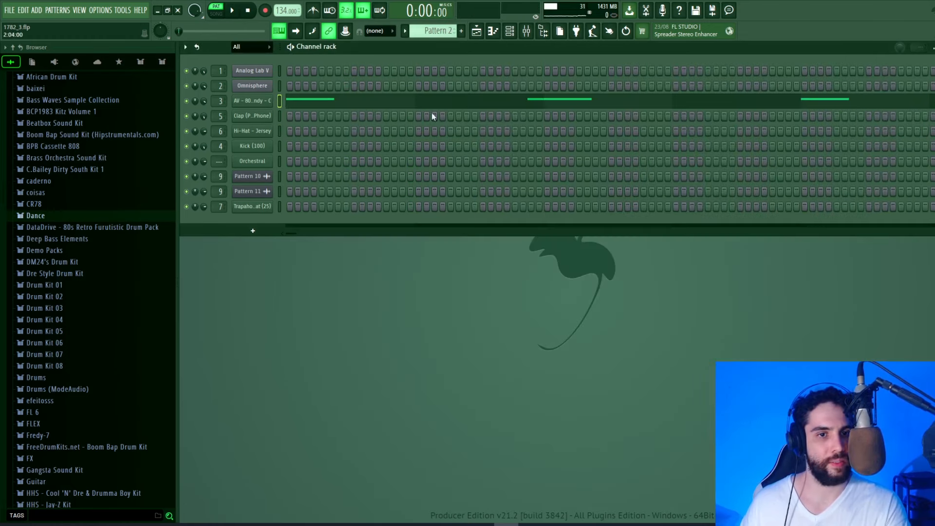
Open the AV - 808 Trendy notes of Pattern 2 in the piano roll and listen to the bass line.
key(F7)
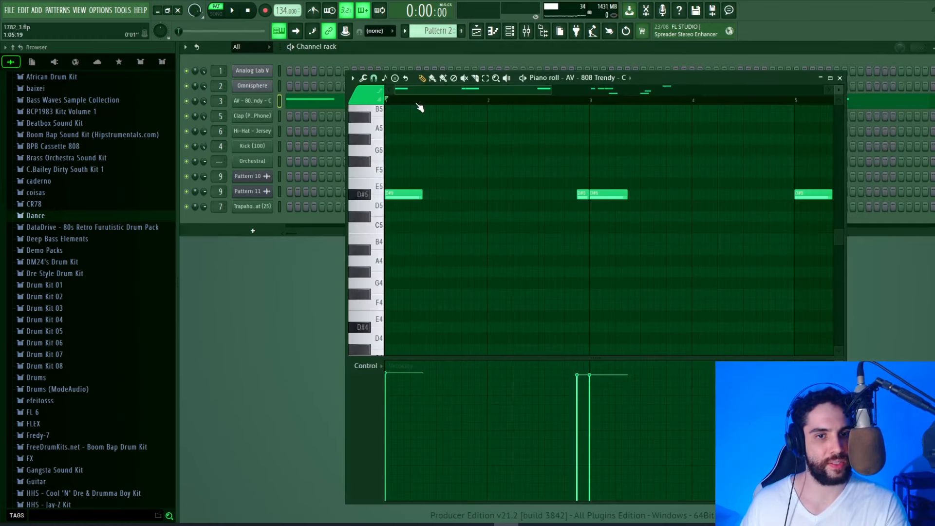
key(space)
scroll(727, 96, down, 2)
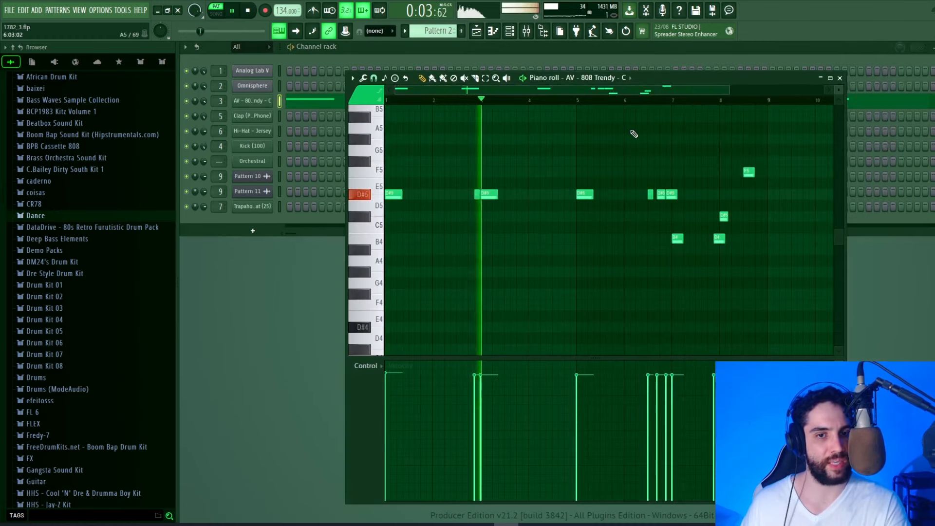
key(space)
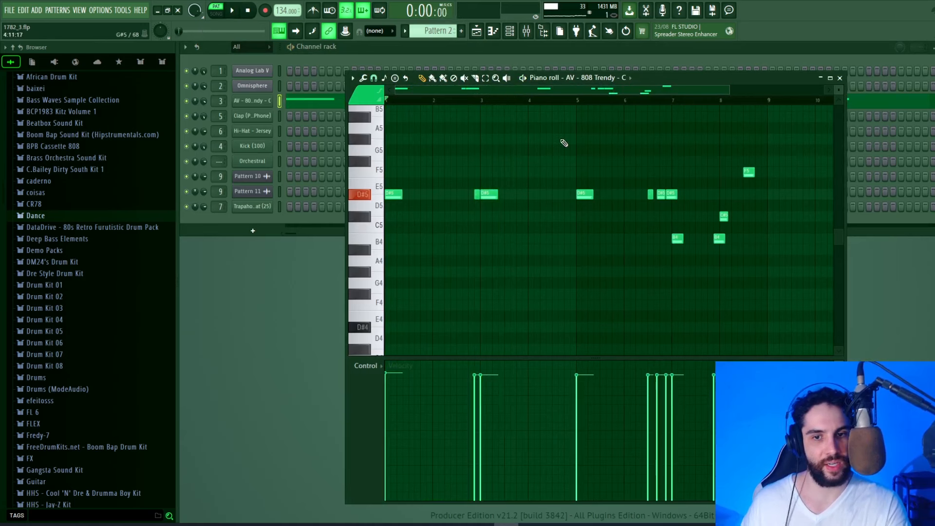
Audition the 808 bass line's pitches one by one: the root D#5, the B4 notes, C#5 and F5.
click(371, 198)
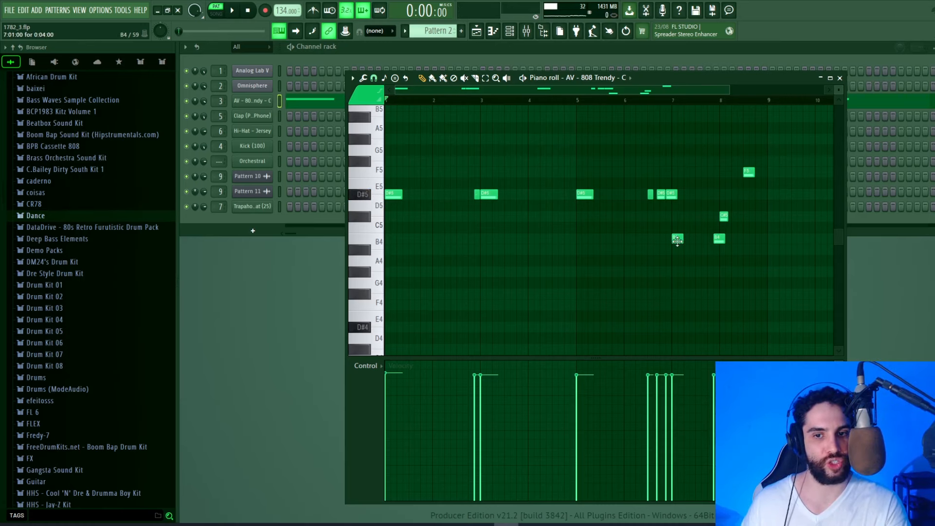
click(476, 31)
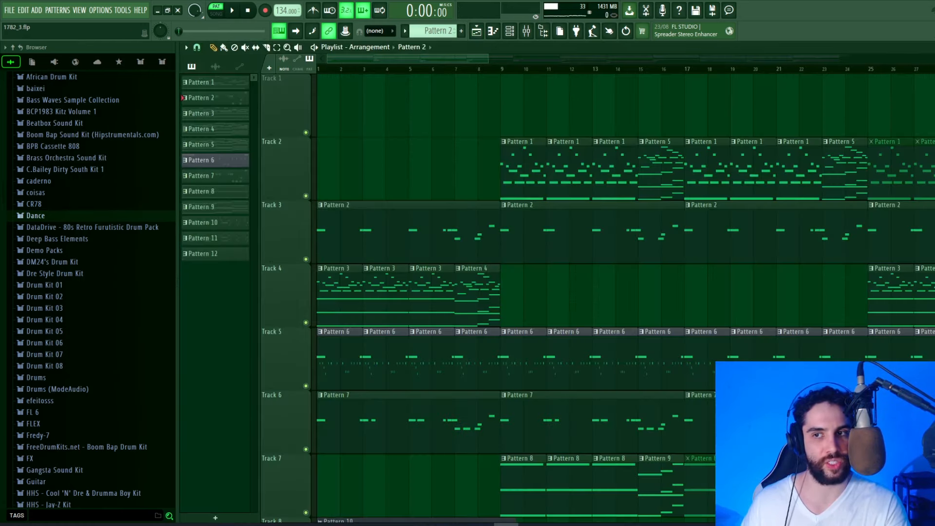
click(934, 48)
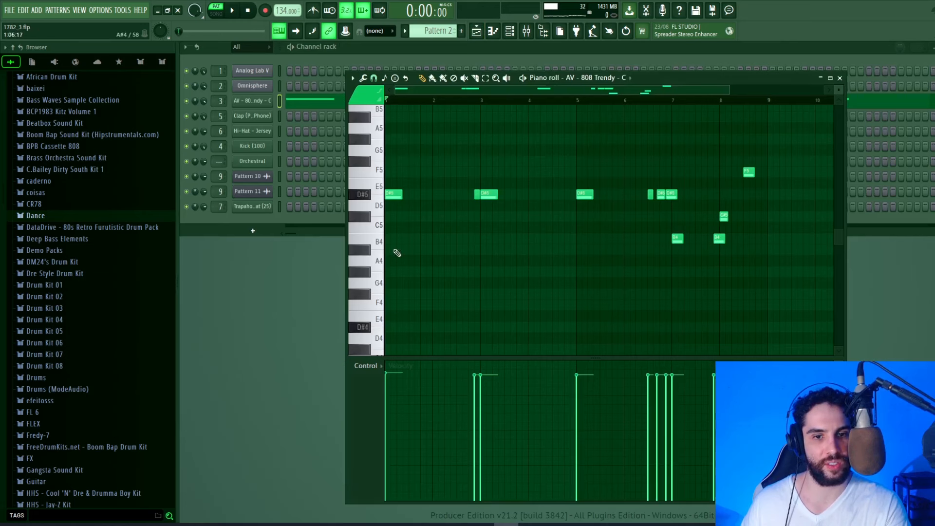
click(678, 238)
click(677, 239)
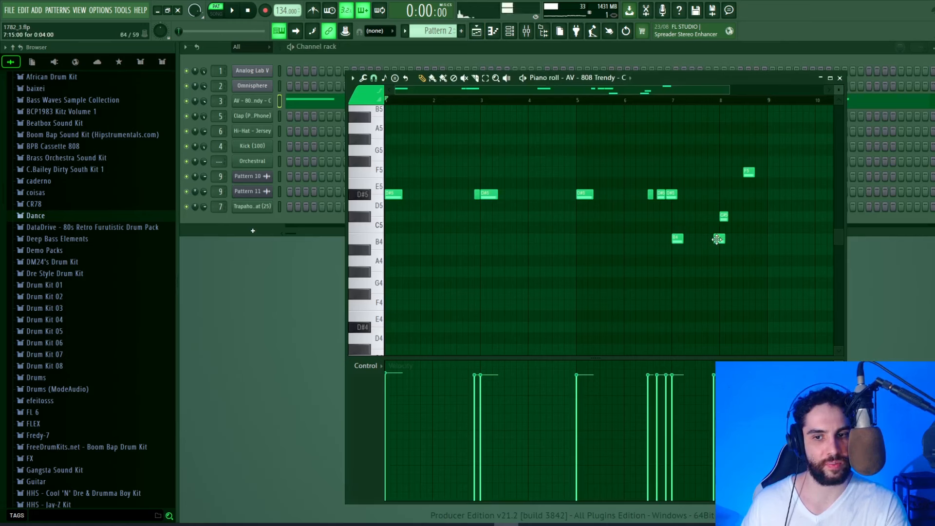
click(724, 217)
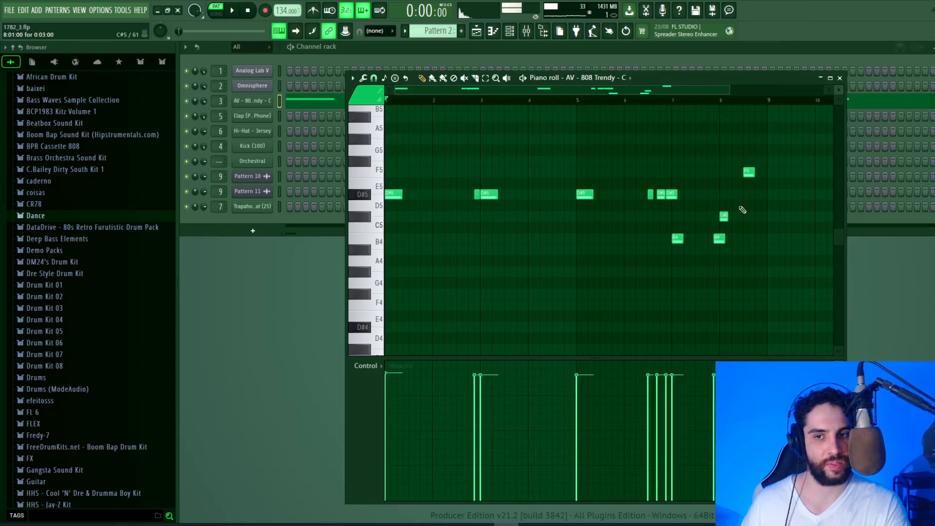
click(749, 173)
Play the whole arrangement in song mode from the start of the playlist, and examine how the patterns are laid out across the tracks.
key(F5)
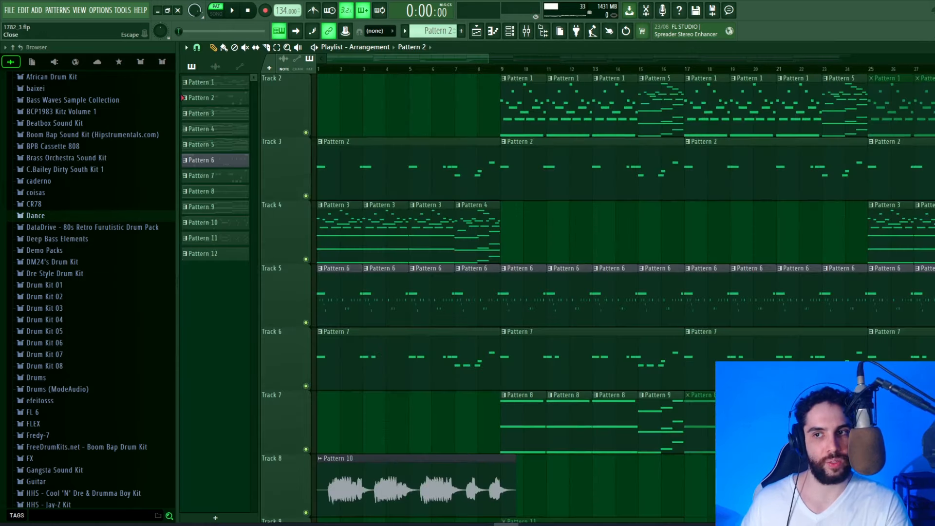
key(l)
key(space)
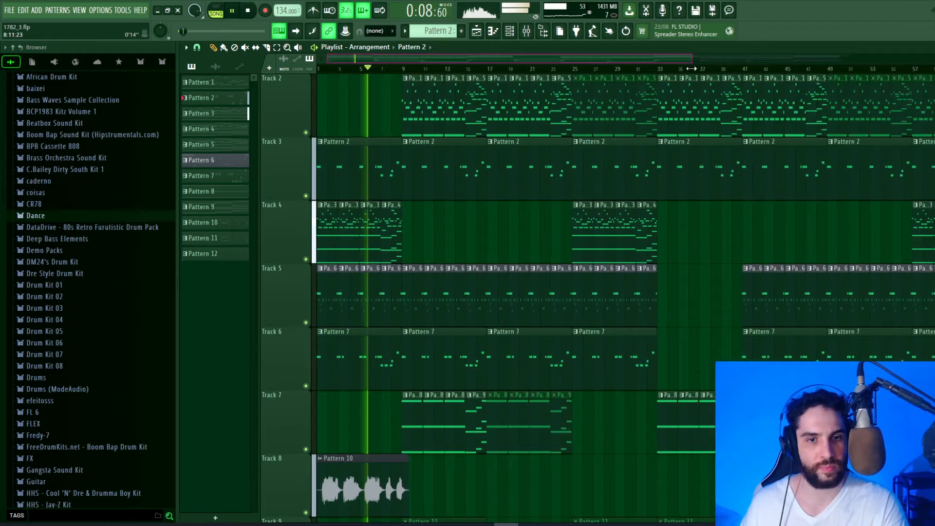
scroll(631, 198, down, 5)
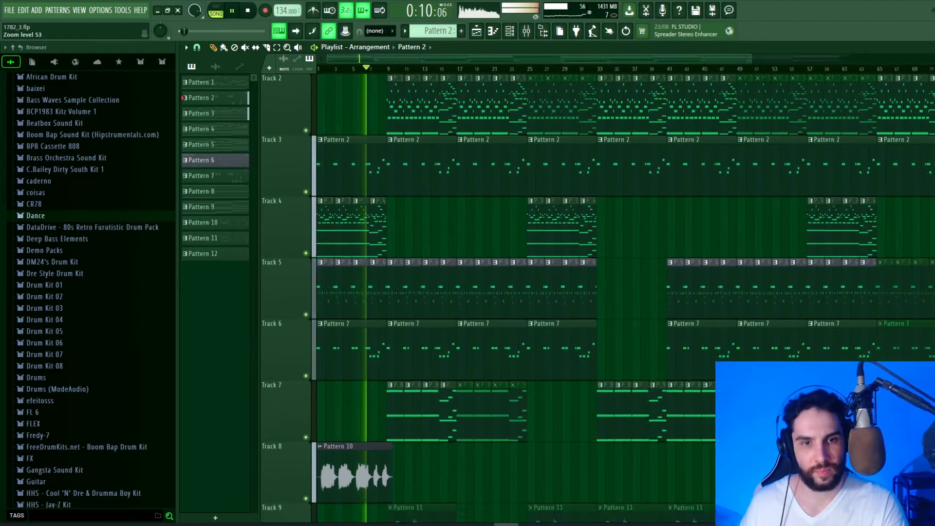
scroll(659, 227, up, 2)
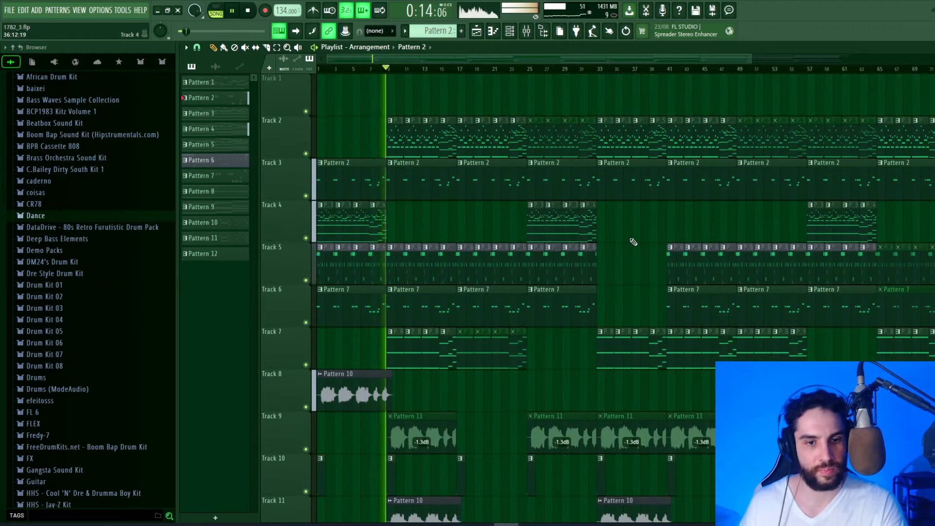
key(space)
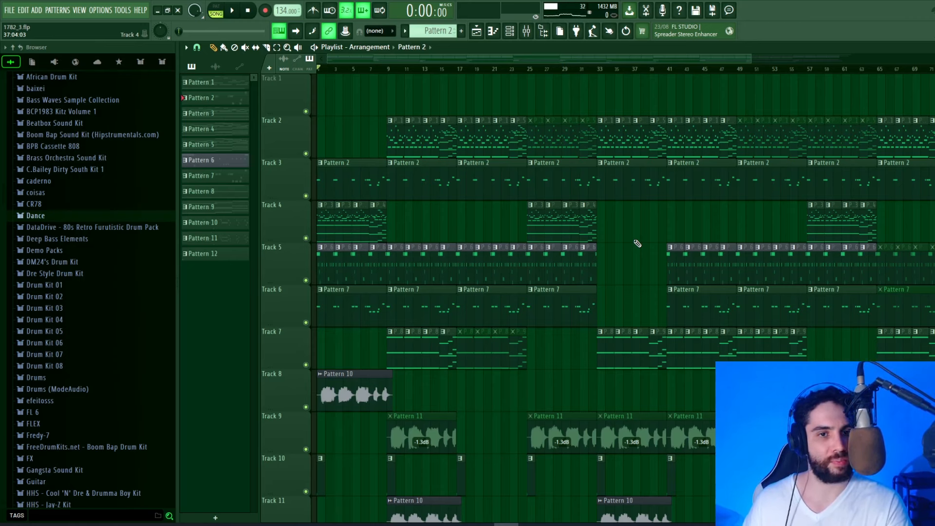
drag(751, 58, 514, 58)
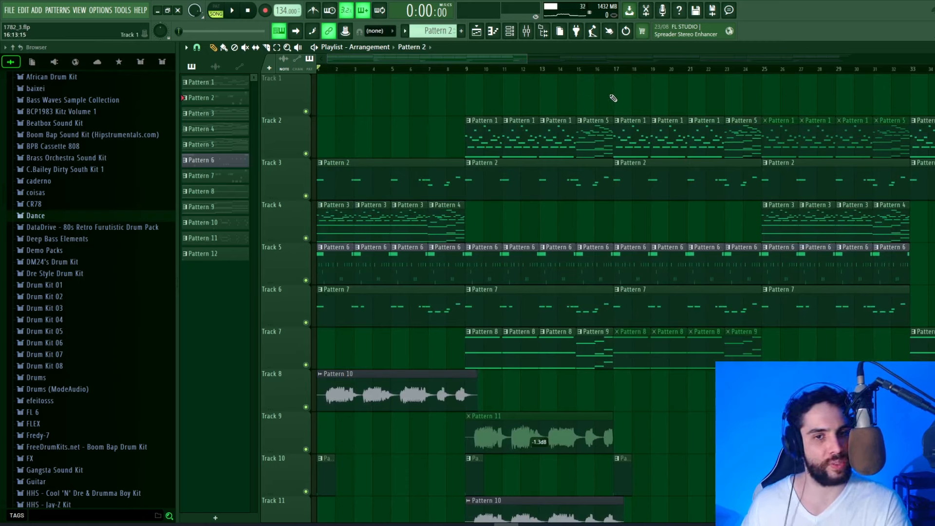